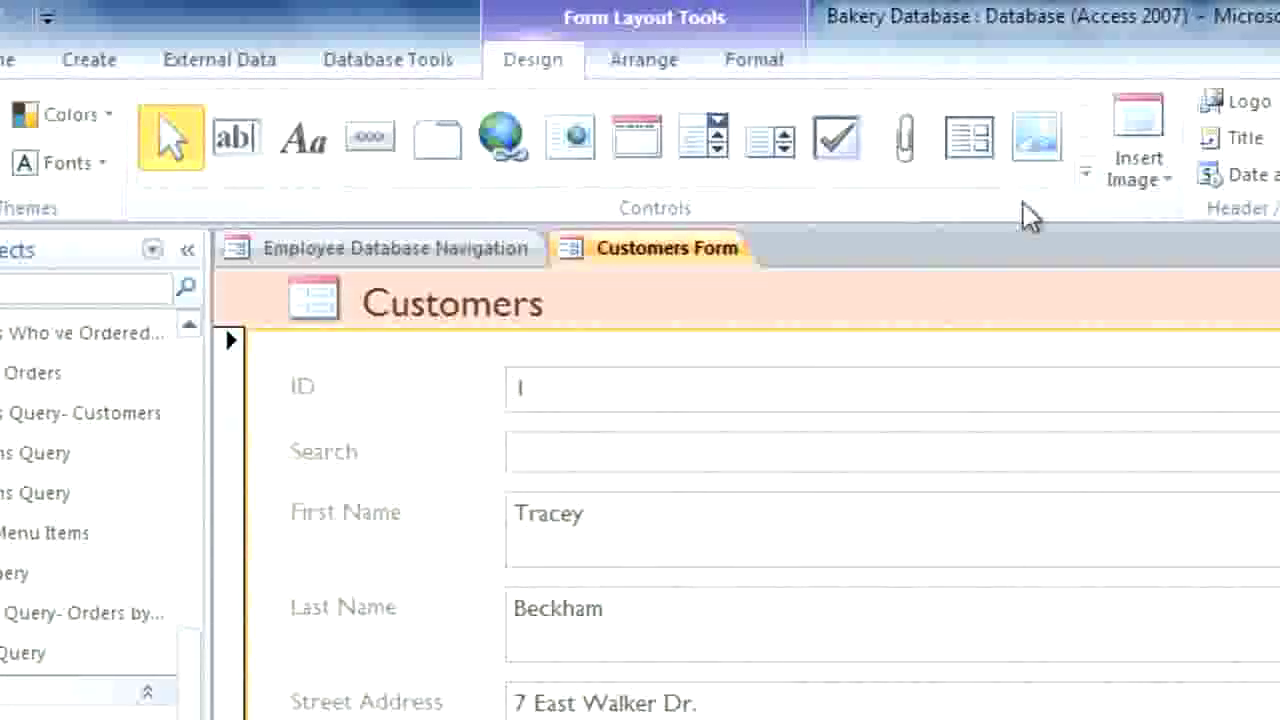
- Enable Use Control Wizards in the expanded Controls gallery and pick the Button control
click(1084, 180)
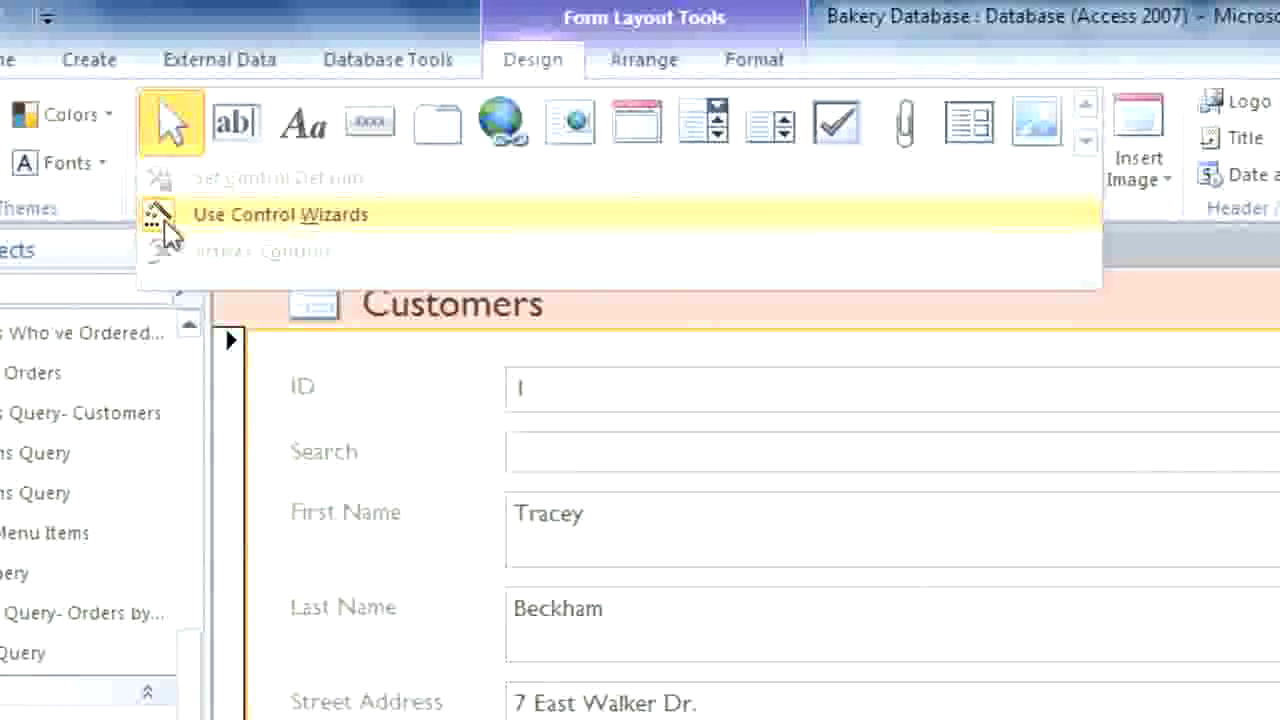
click(131, 216)
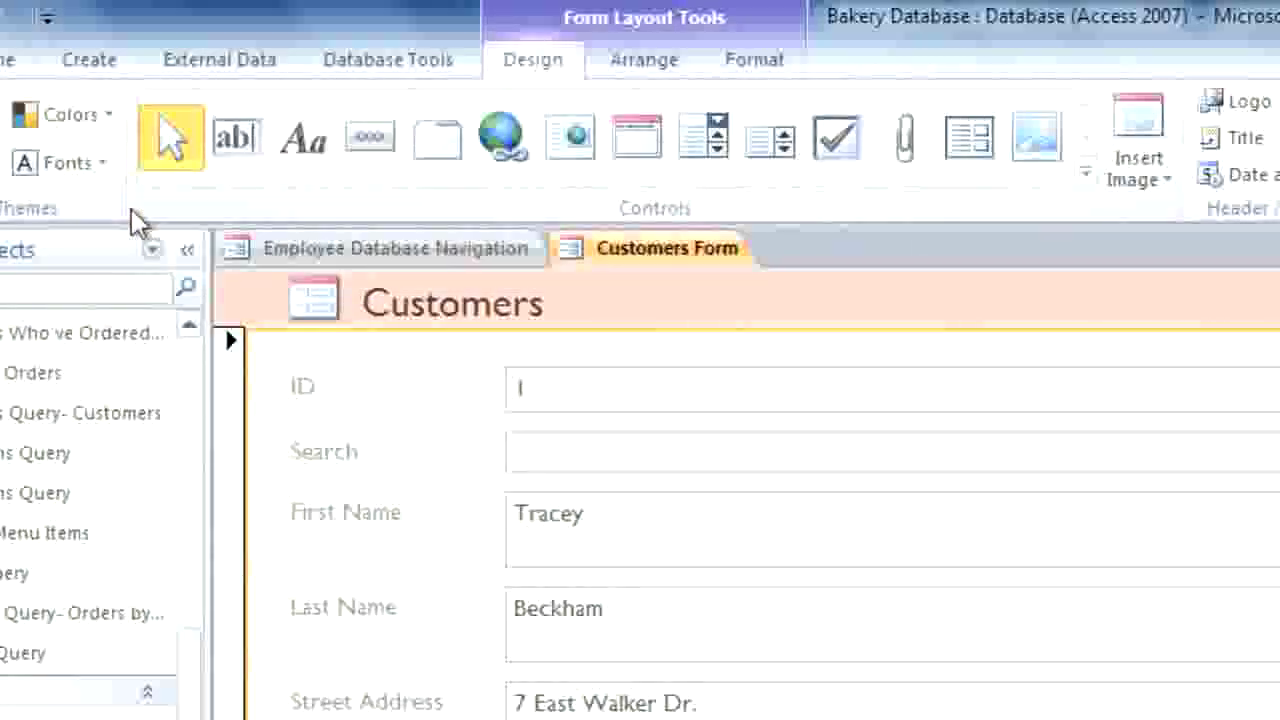
click(380, 150)
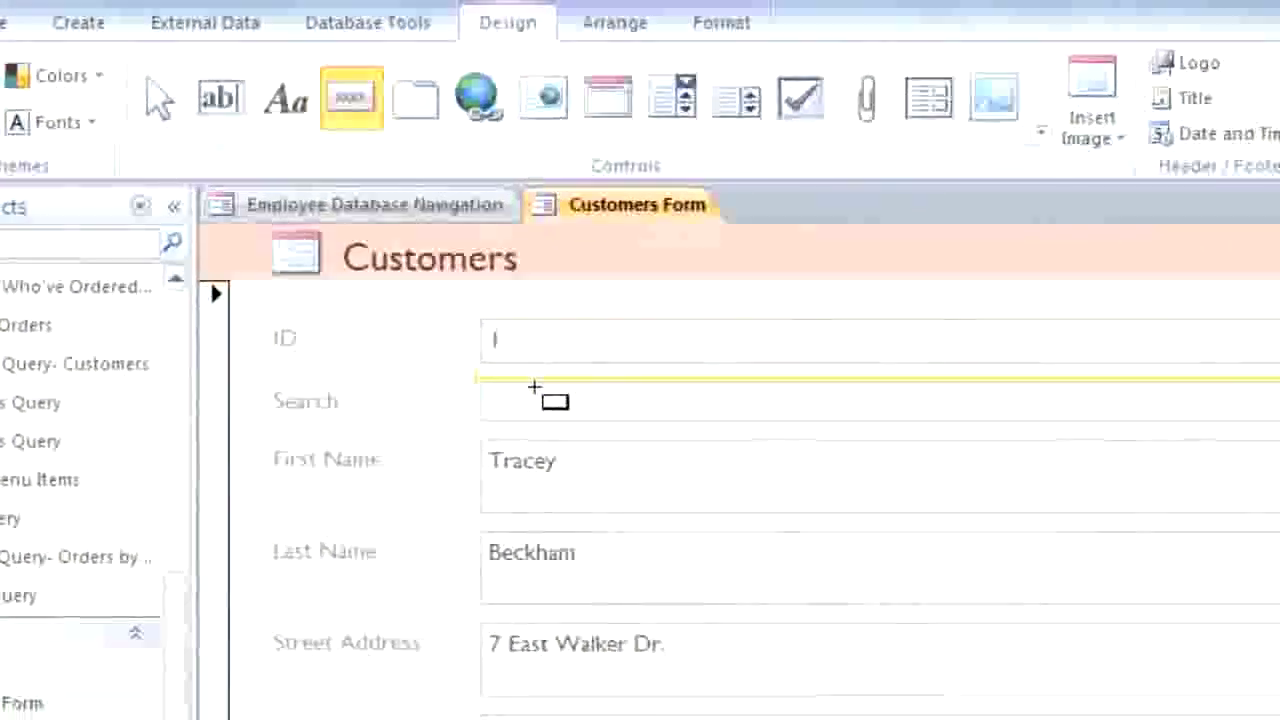
scroll(534, 387, down, 3)
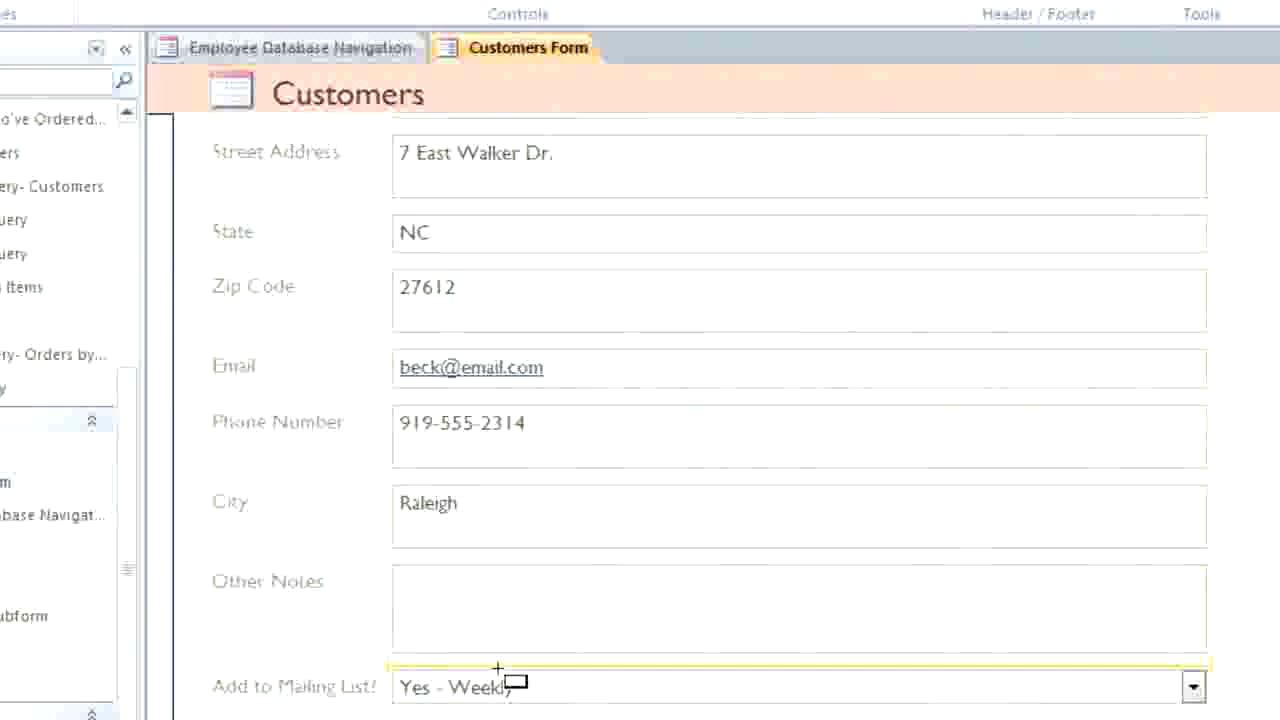
- Add a Record Navigation > Find Record button with the Binoculars picture, named Search, above the mailing list field
click(495, 670)
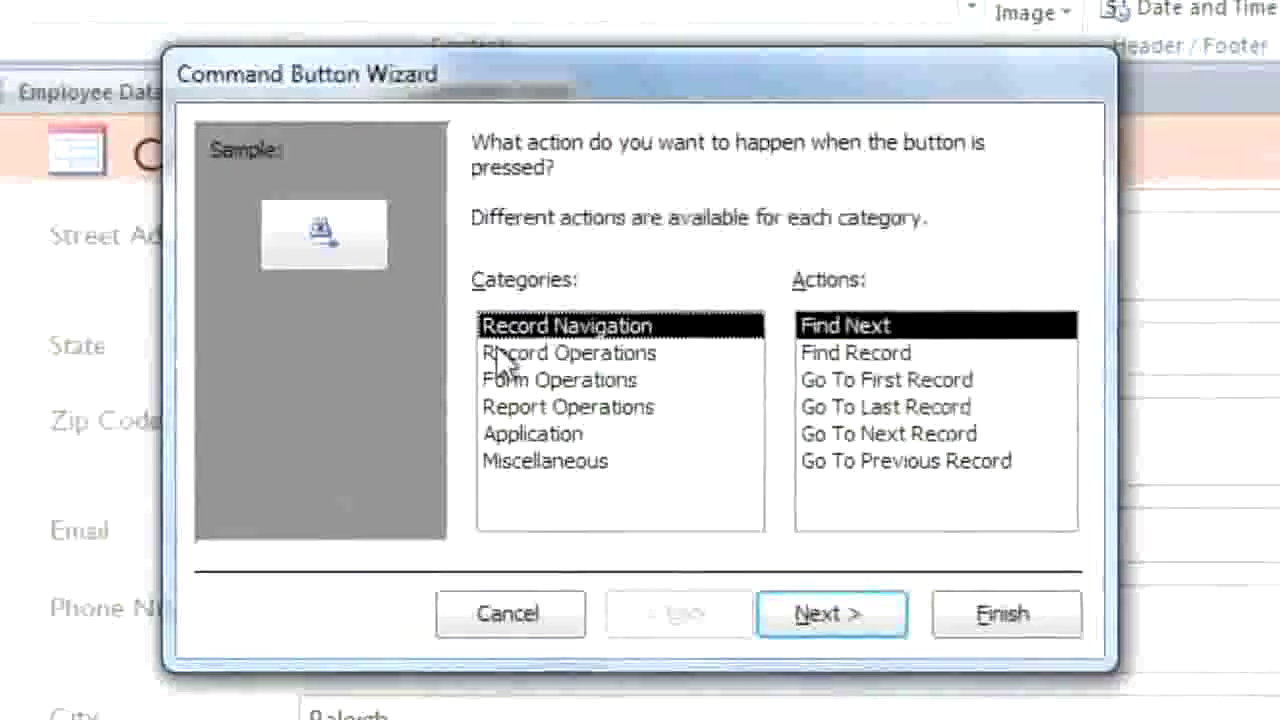
click(509, 311)
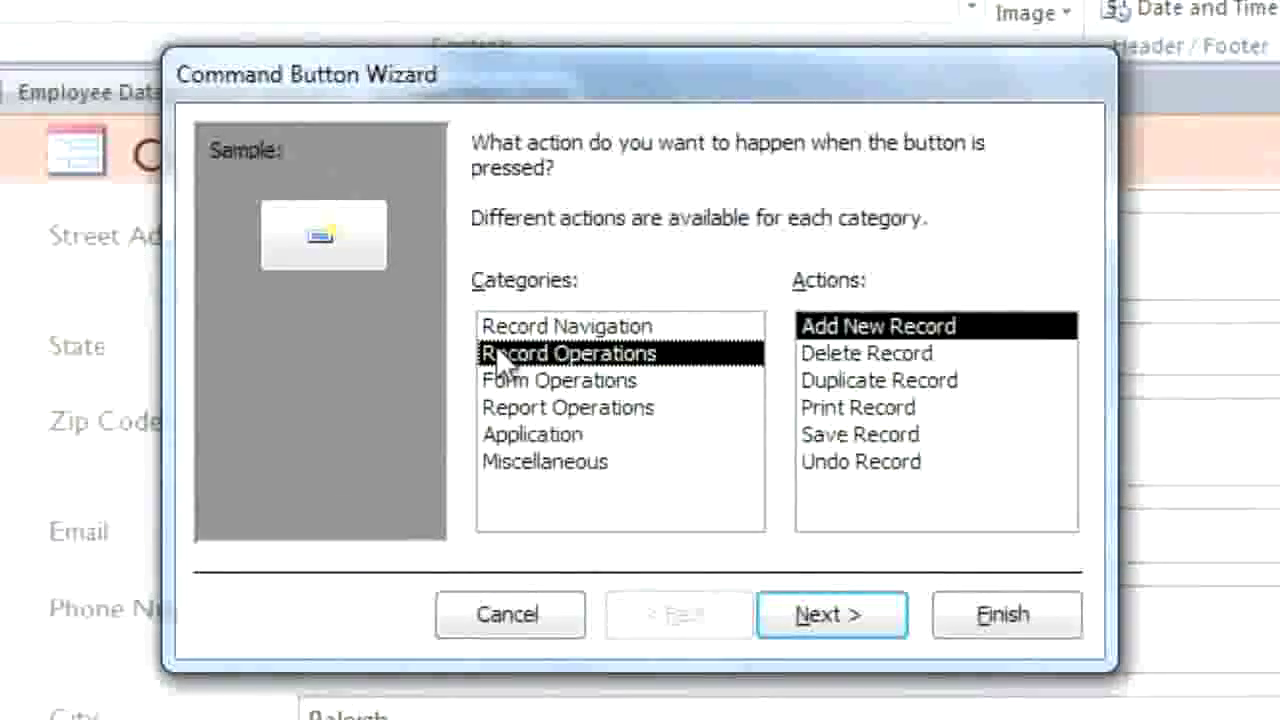
click(494, 380)
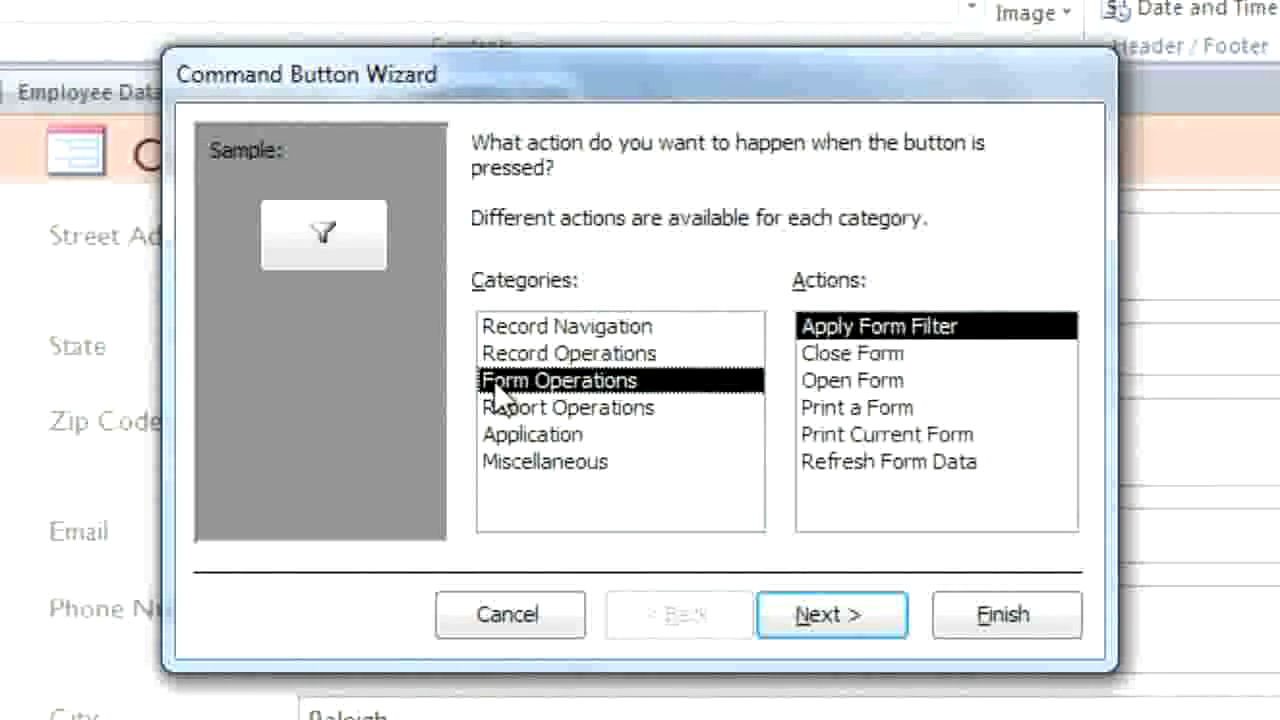
click(496, 413)
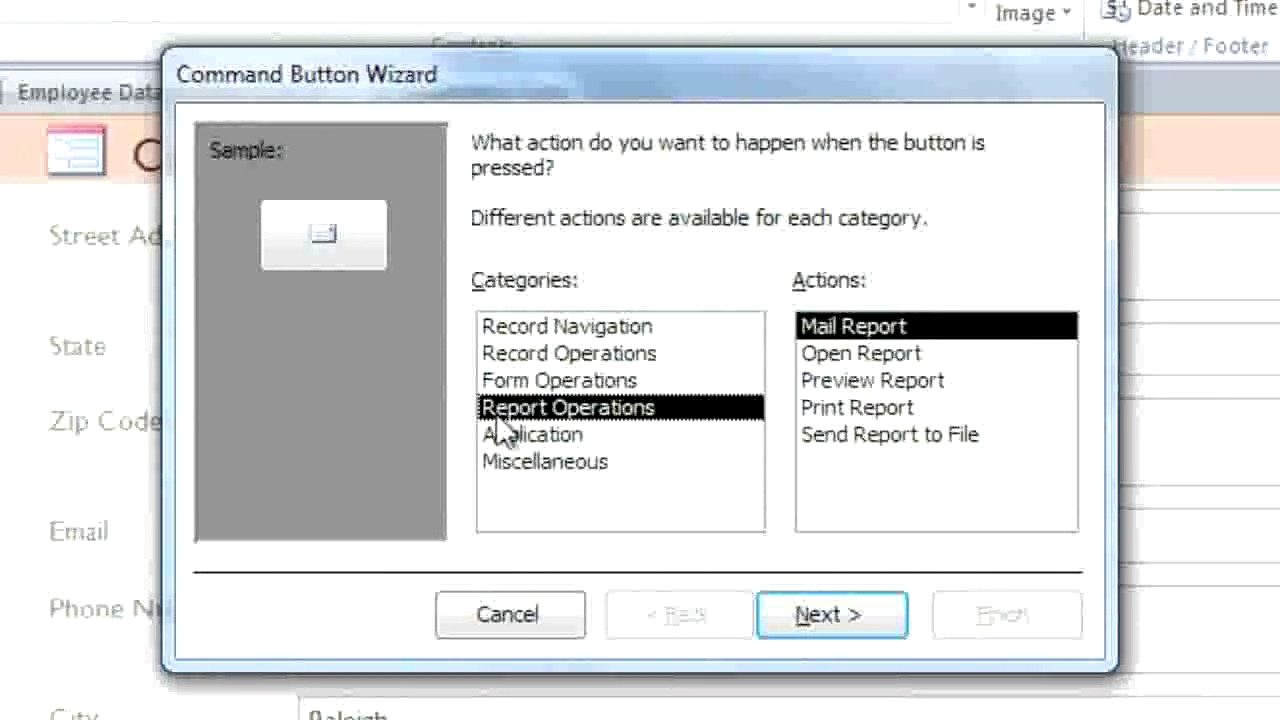
click(503, 336)
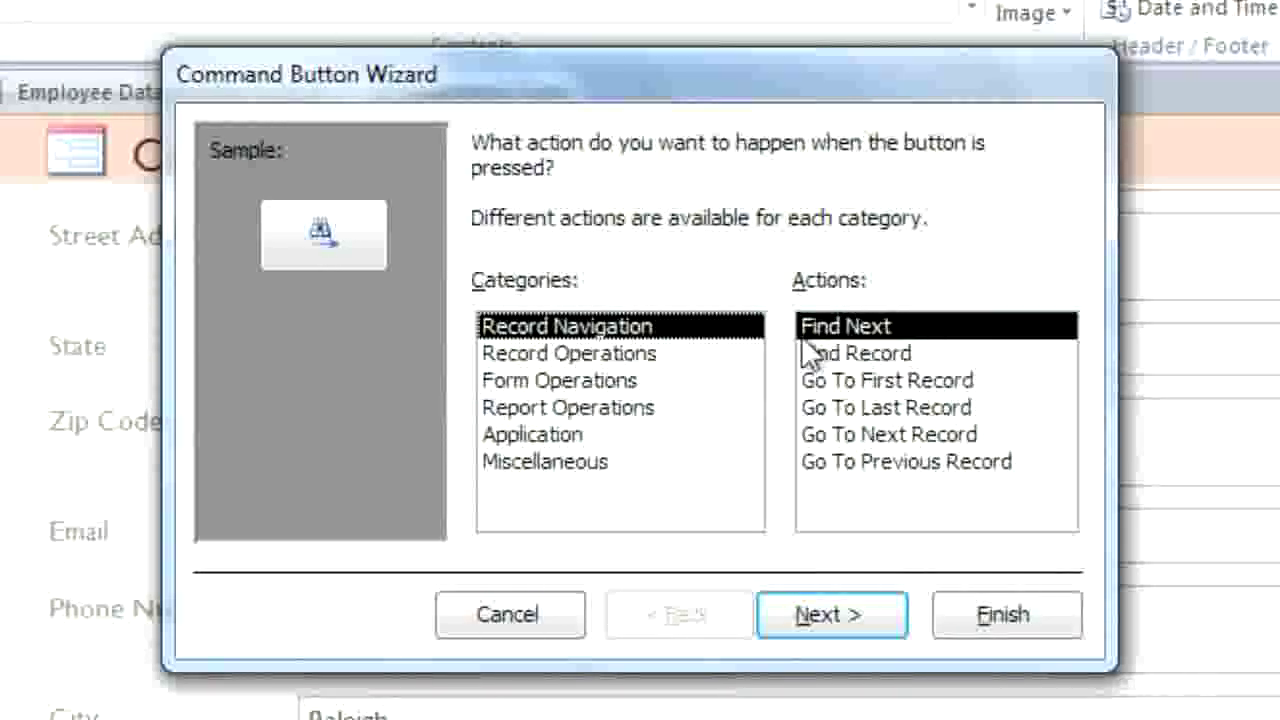
click(819, 353)
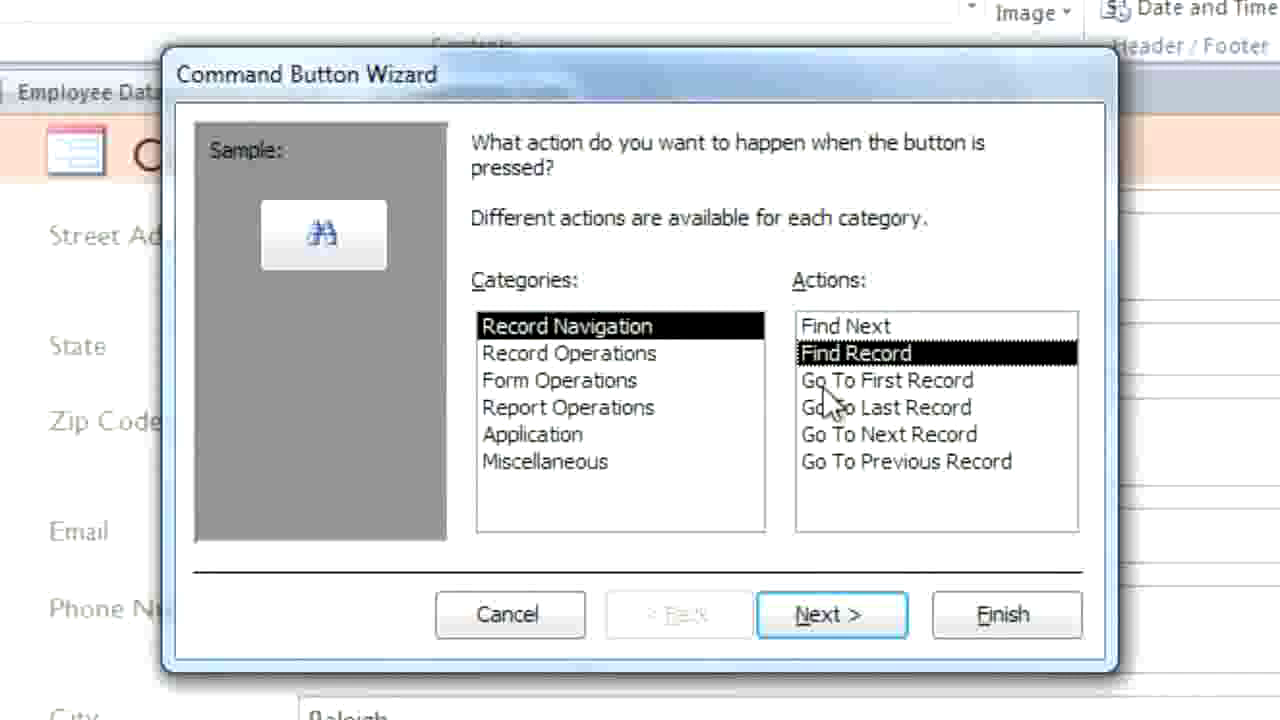
click(828, 619)
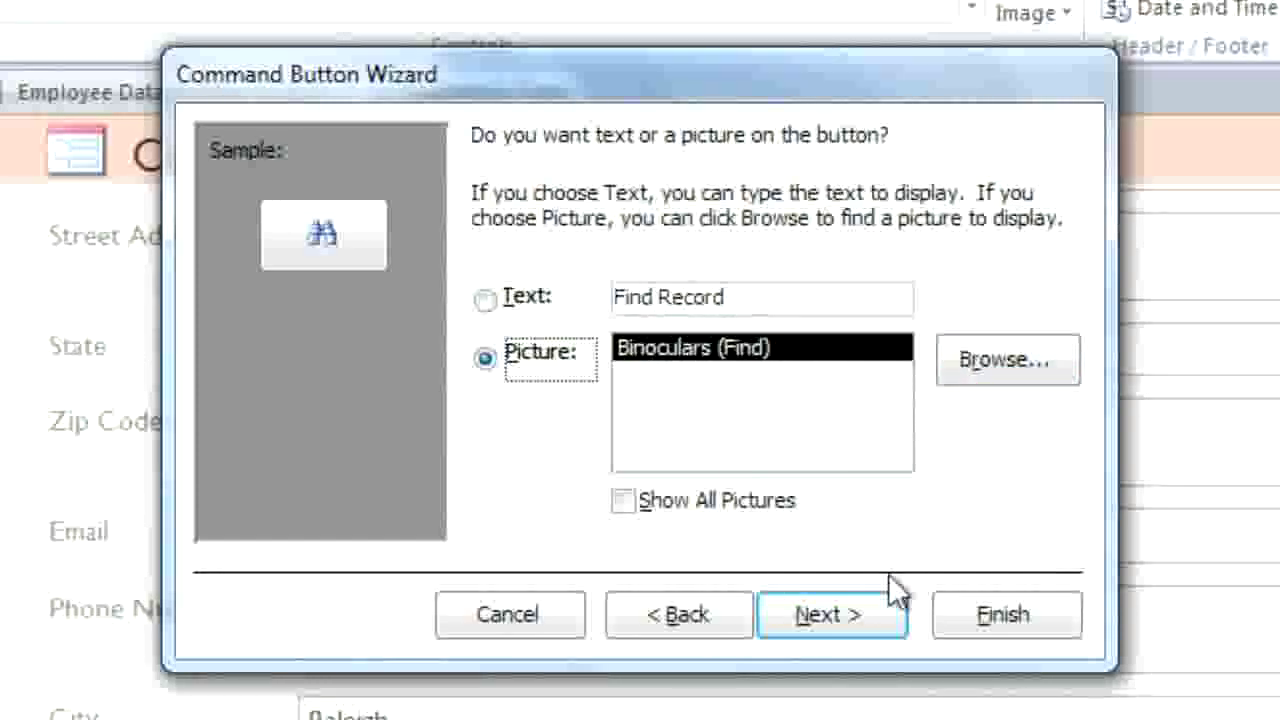
click(834, 610)
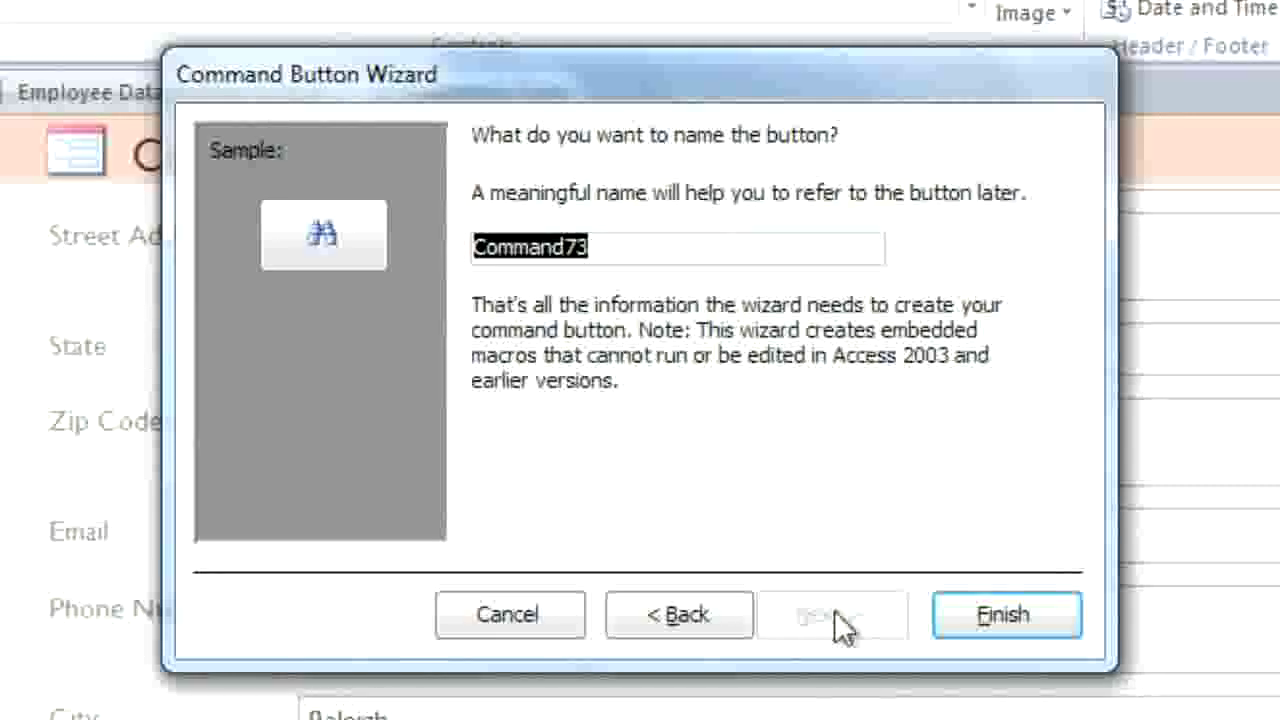
text(Search)
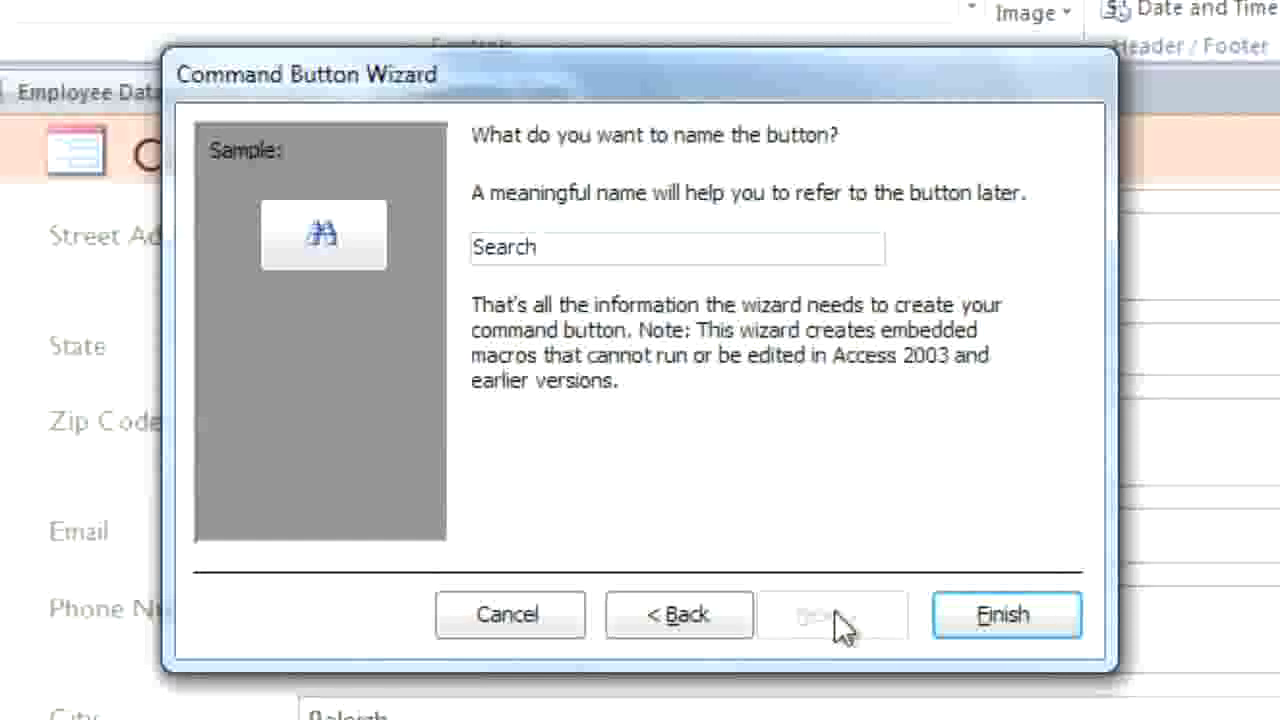
click(958, 614)
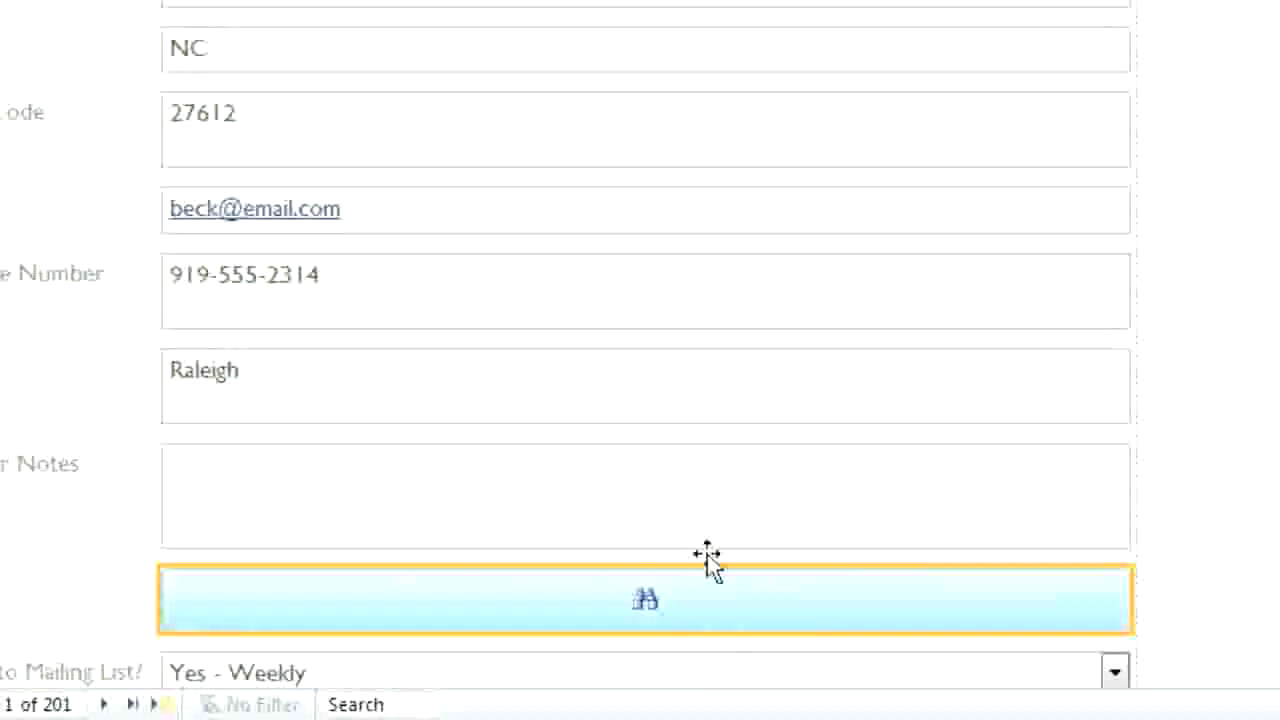
- Shrink the field column to about half its width from the City text box's right edge
click(842, 400)
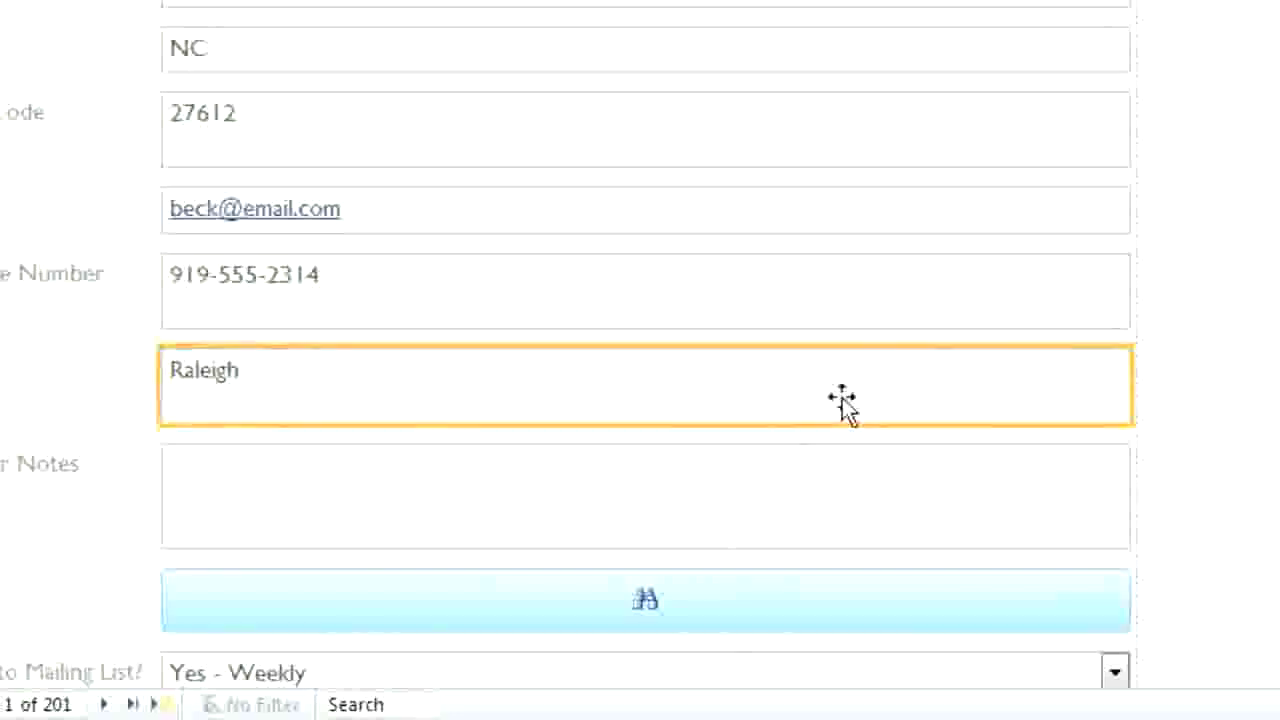
drag(1128, 388, 603, 386)
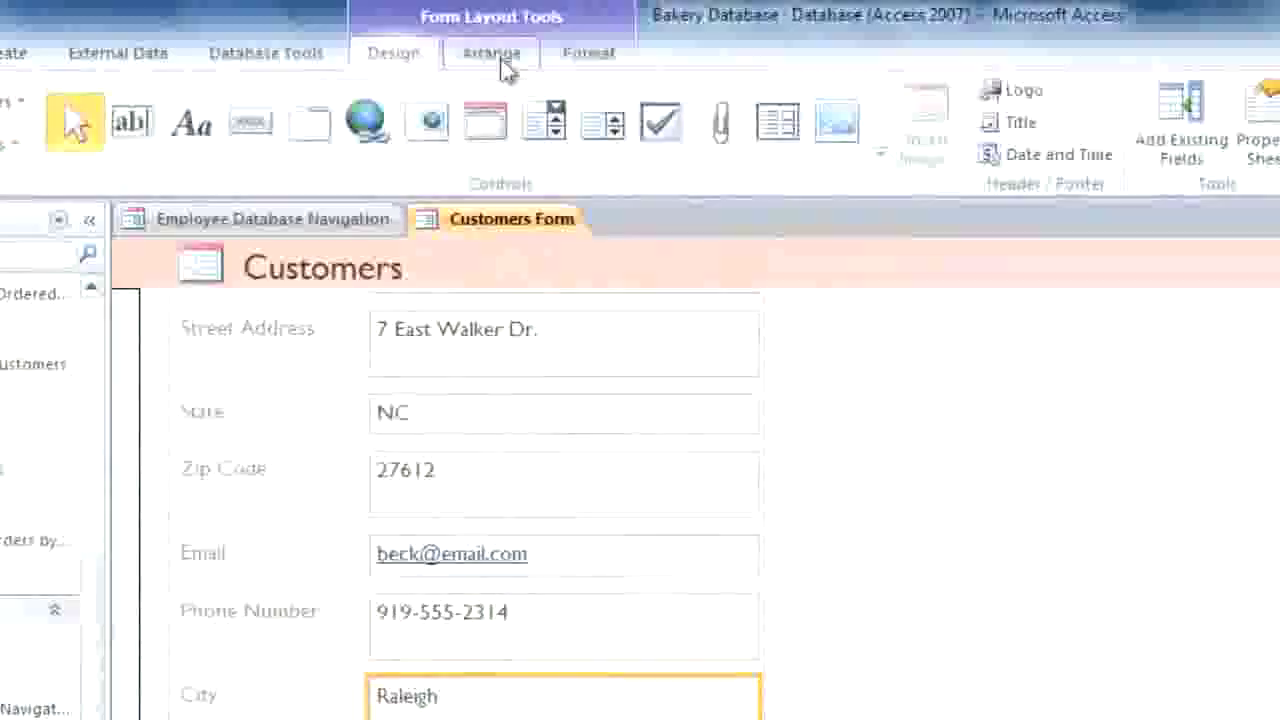
- Insert an empty column on the right and move the Last Name box and label beside First Name
click(492, 54)
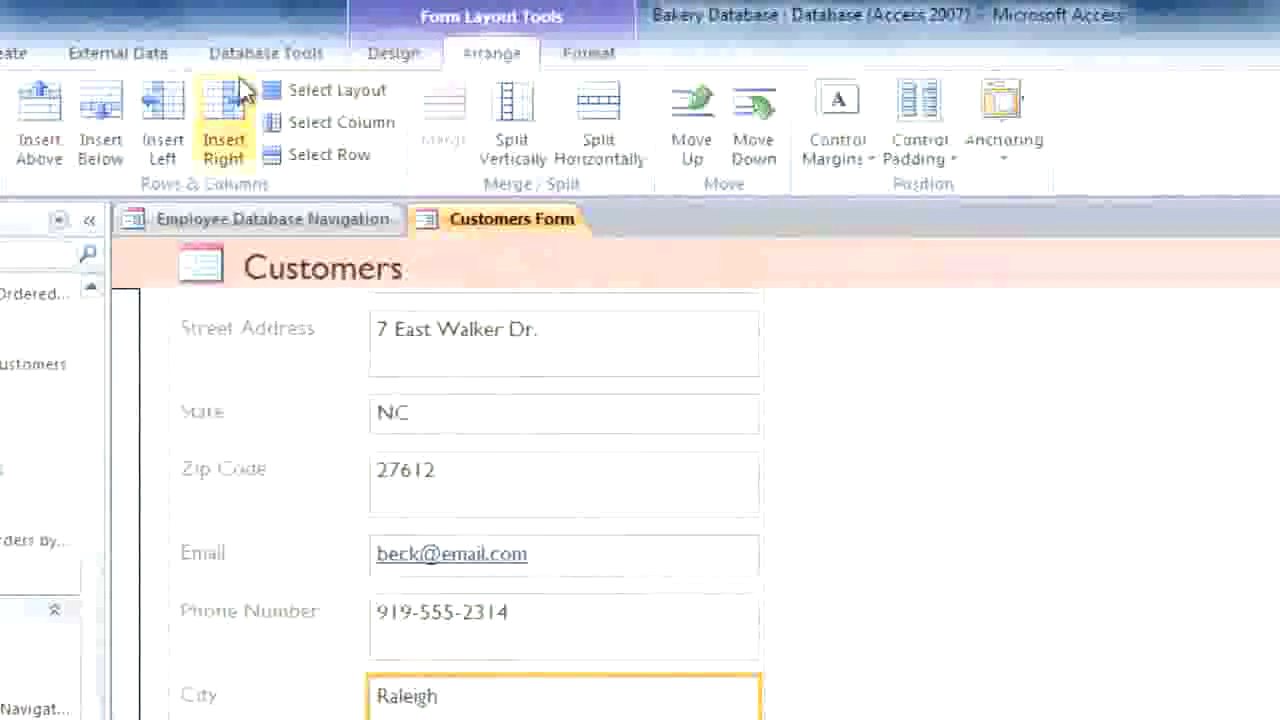
click(229, 113)
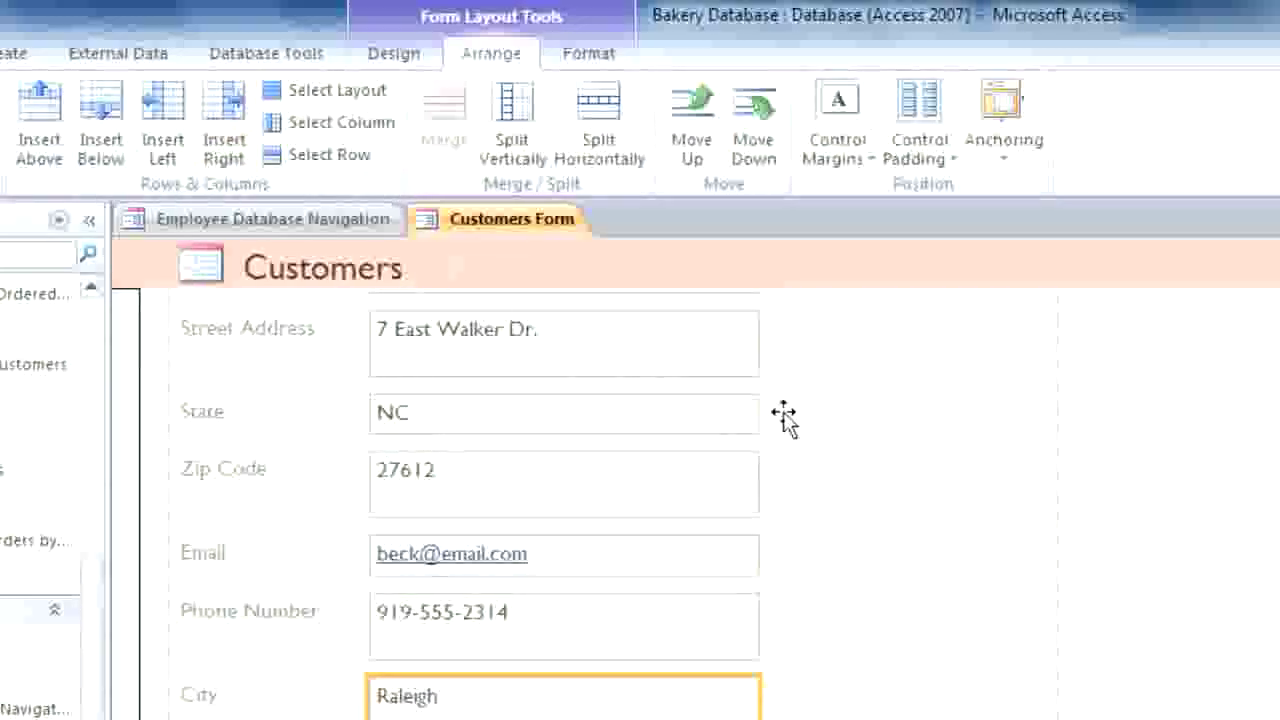
scroll(786, 417, up, 3)
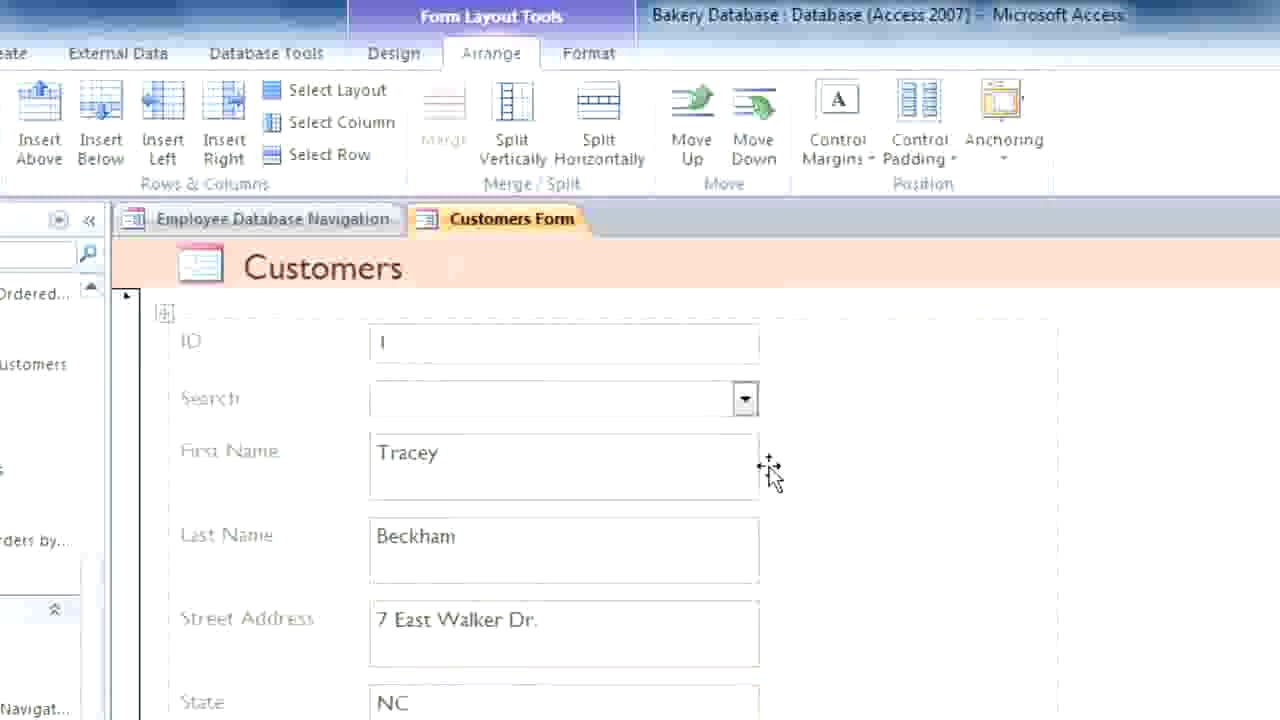
drag(646, 543, 943, 492)
drag(263, 543, 843, 480)
click(508, 618)
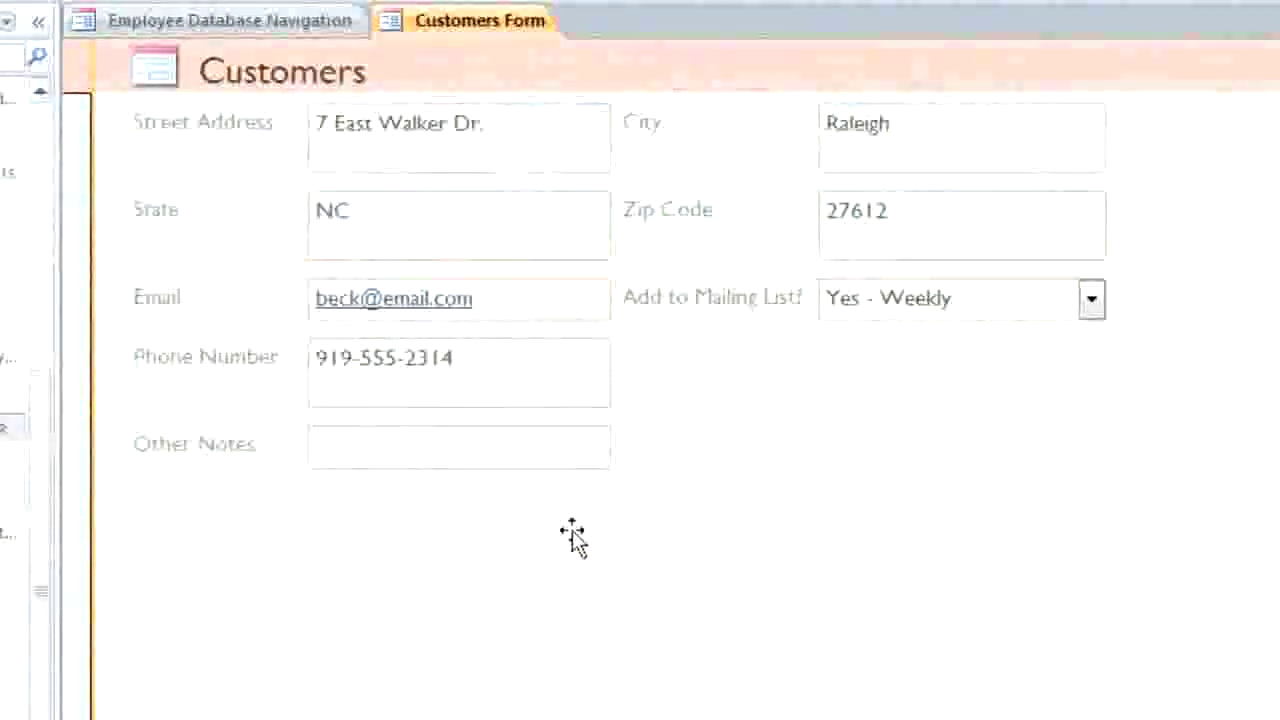
- Delete the empty layout rows beneath Other Notes
click(572, 536)
key(Delete)
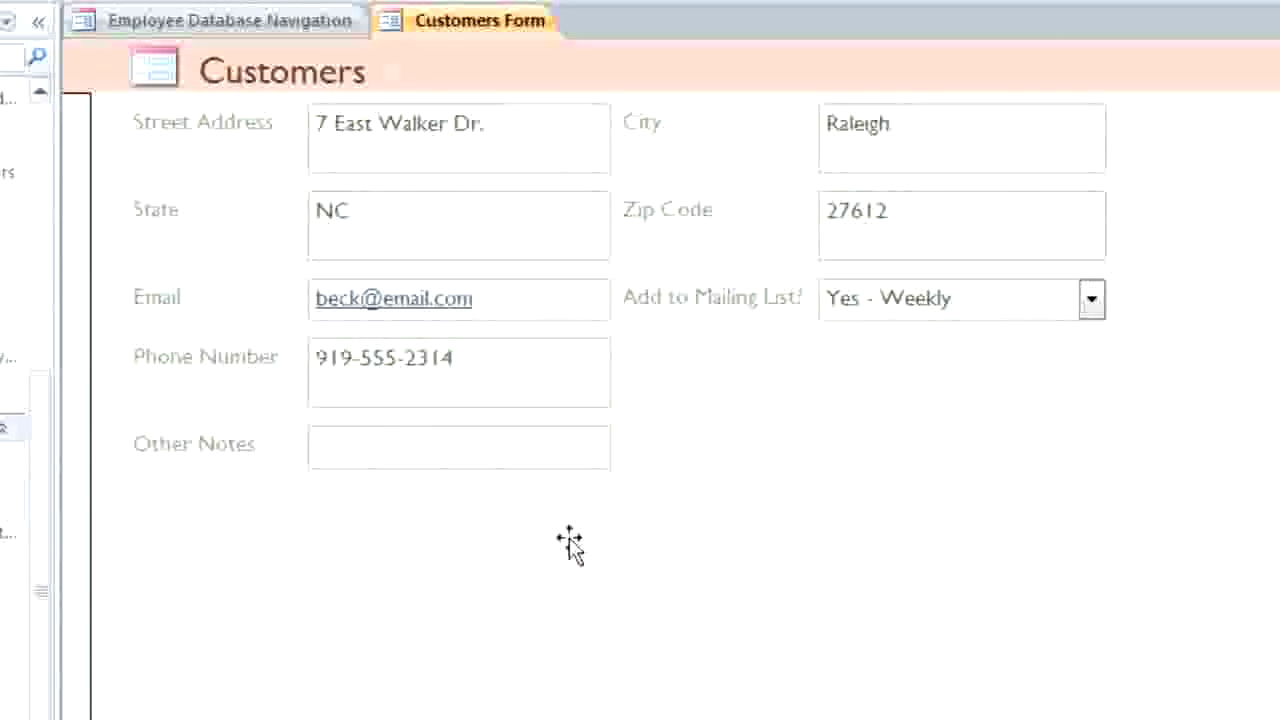
key(Delete)
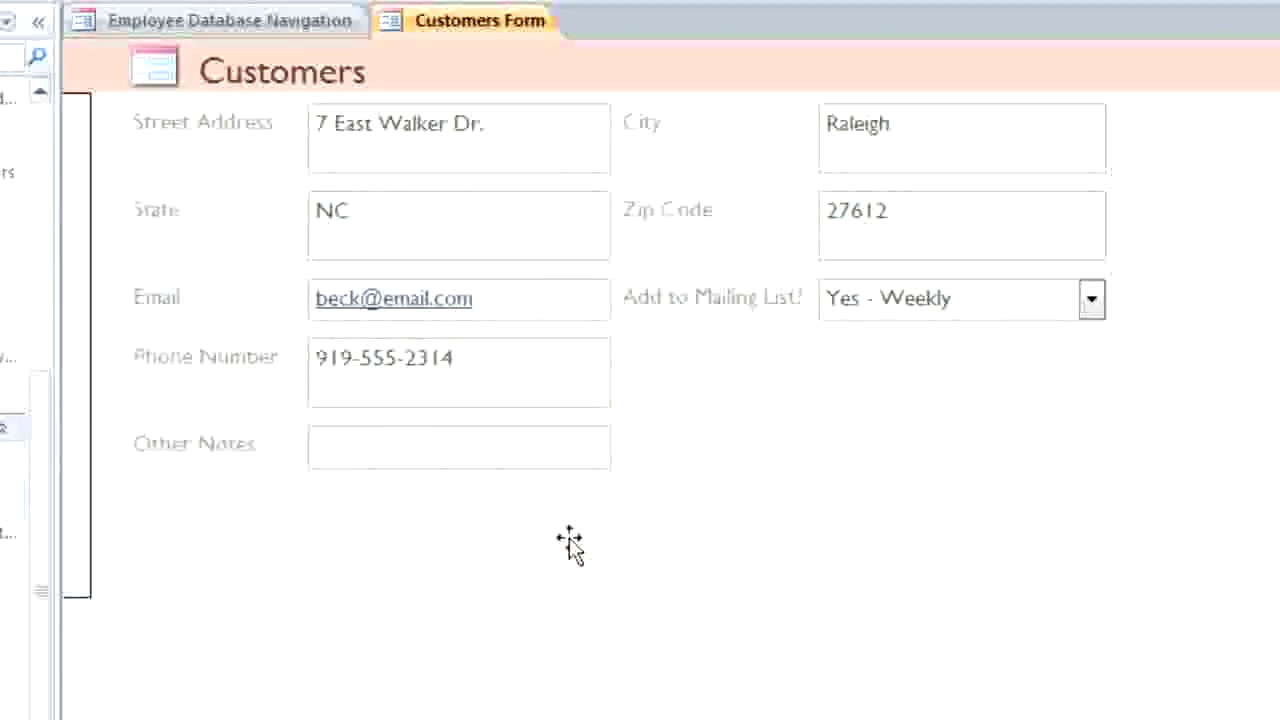
key(Delete)
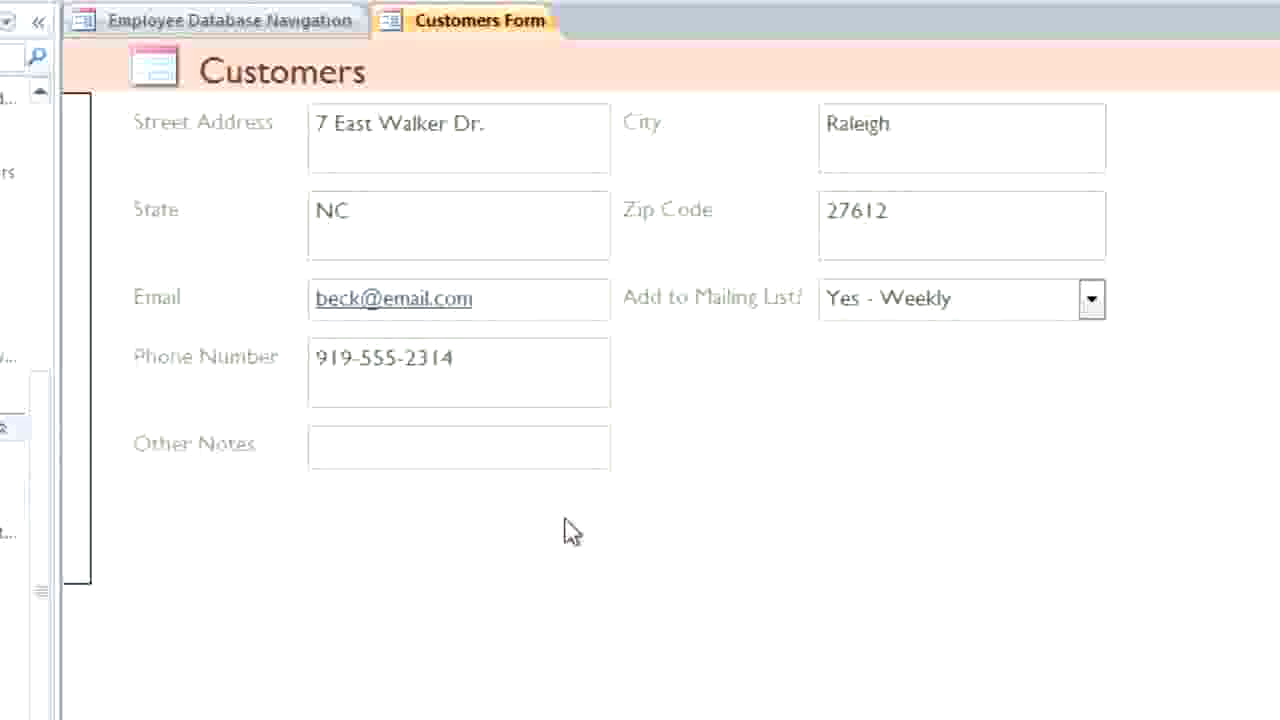
- Merge Other Notes with the empty cells beside it and make the field taller
click(535, 448)
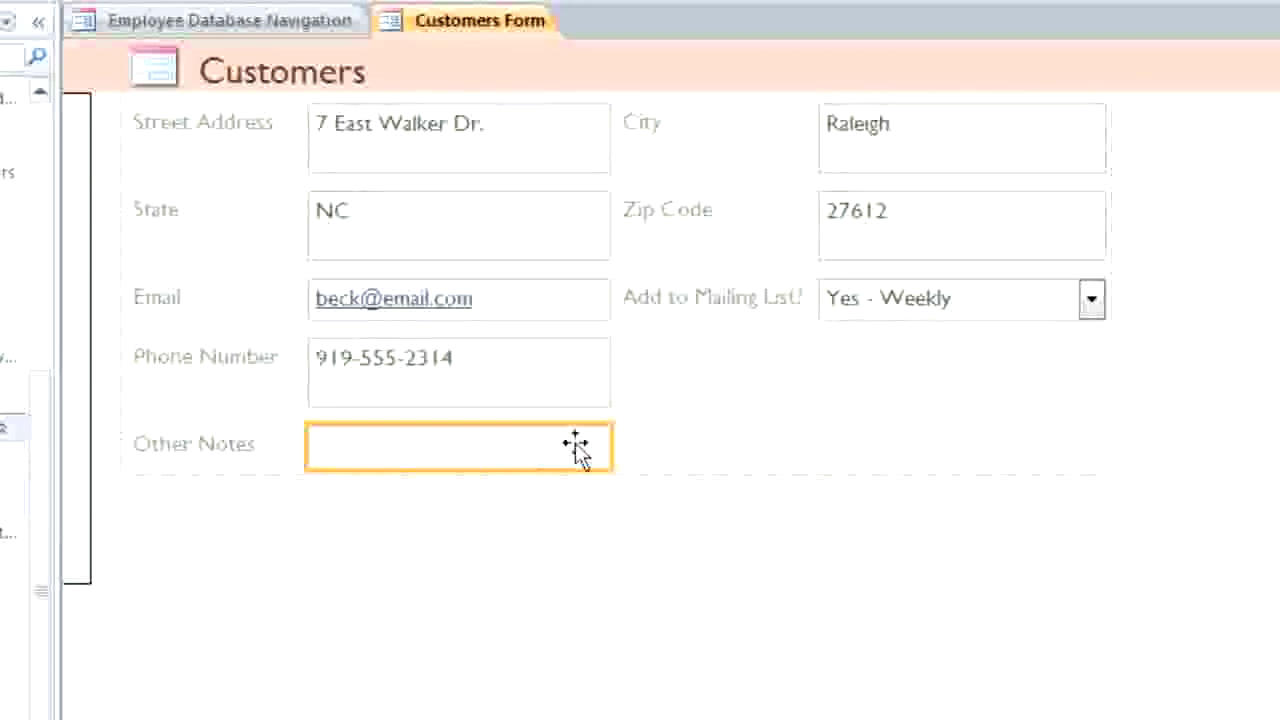
drag(578, 450, 846, 449)
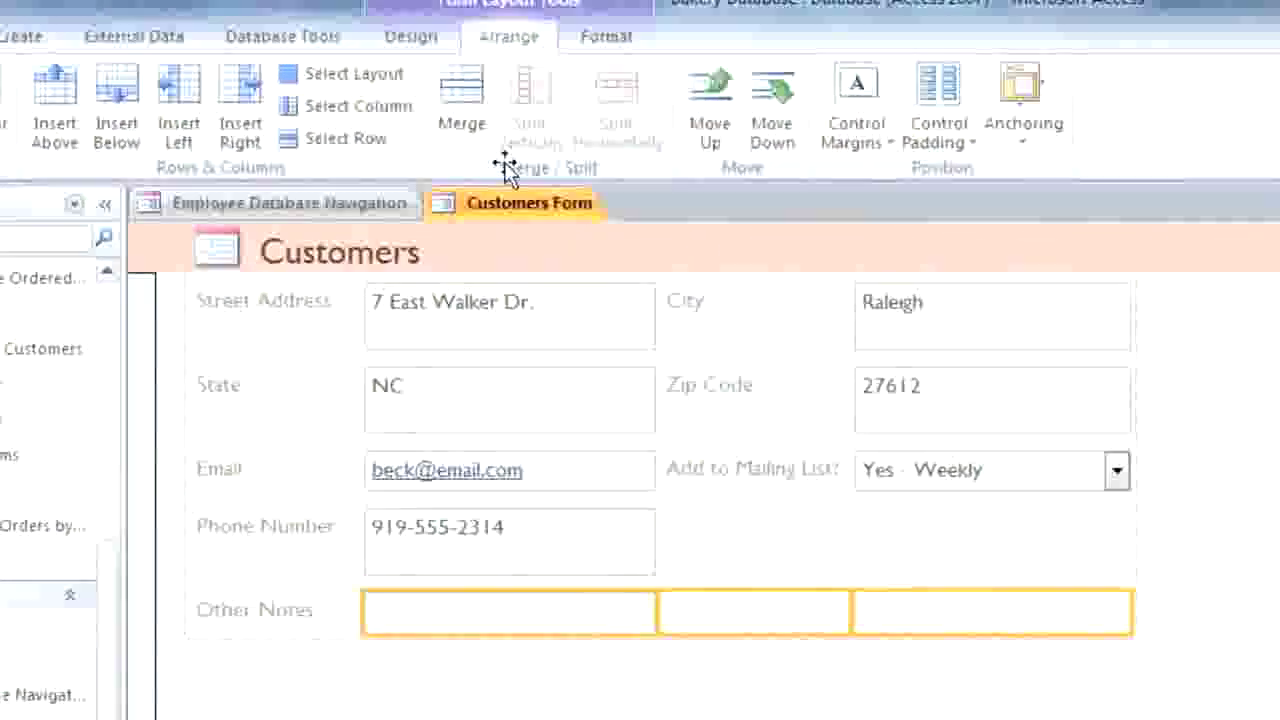
click(466, 140)
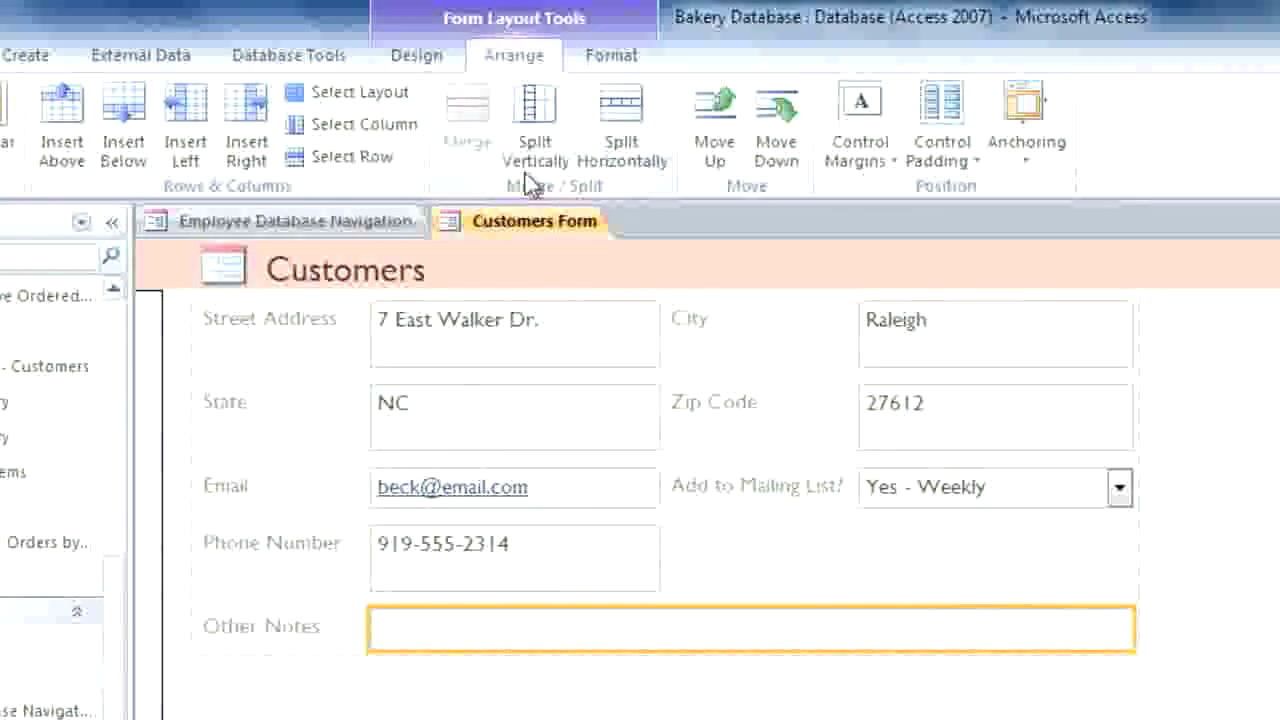
drag(728, 651, 727, 694)
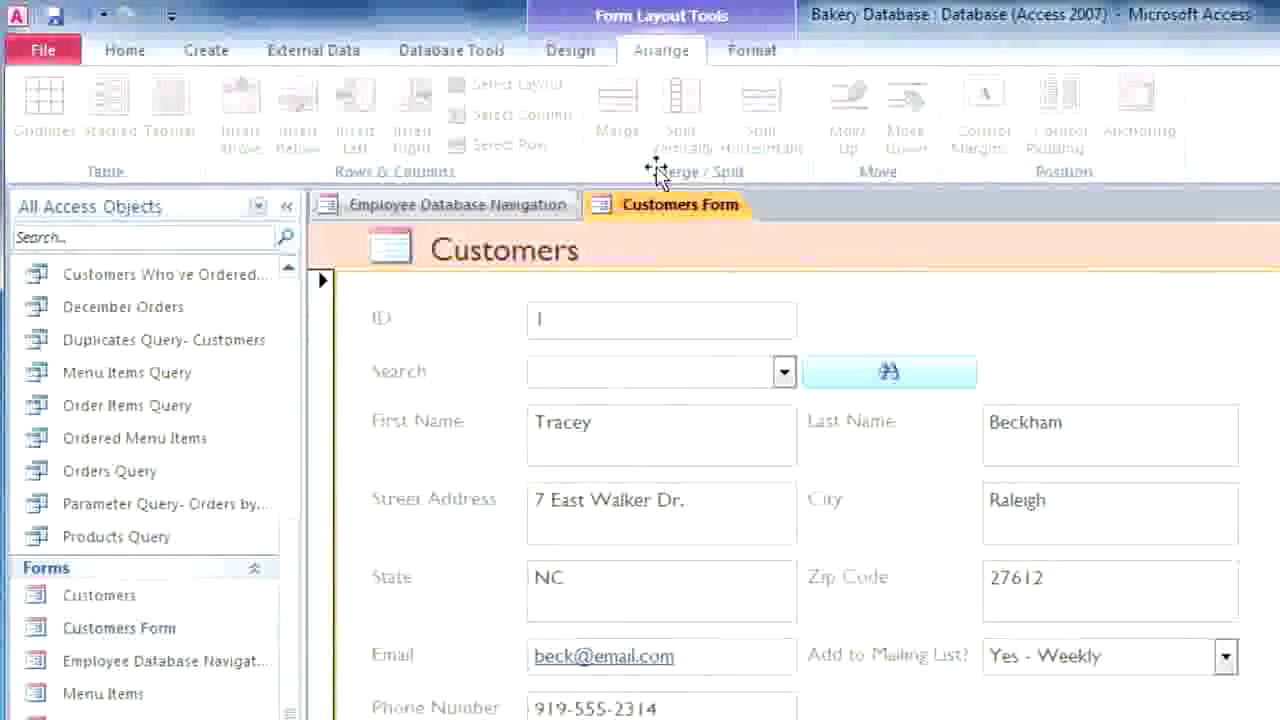
- Preview the form themes in the Themes gallery, keeping the current theme unchanged
click(590, 52)
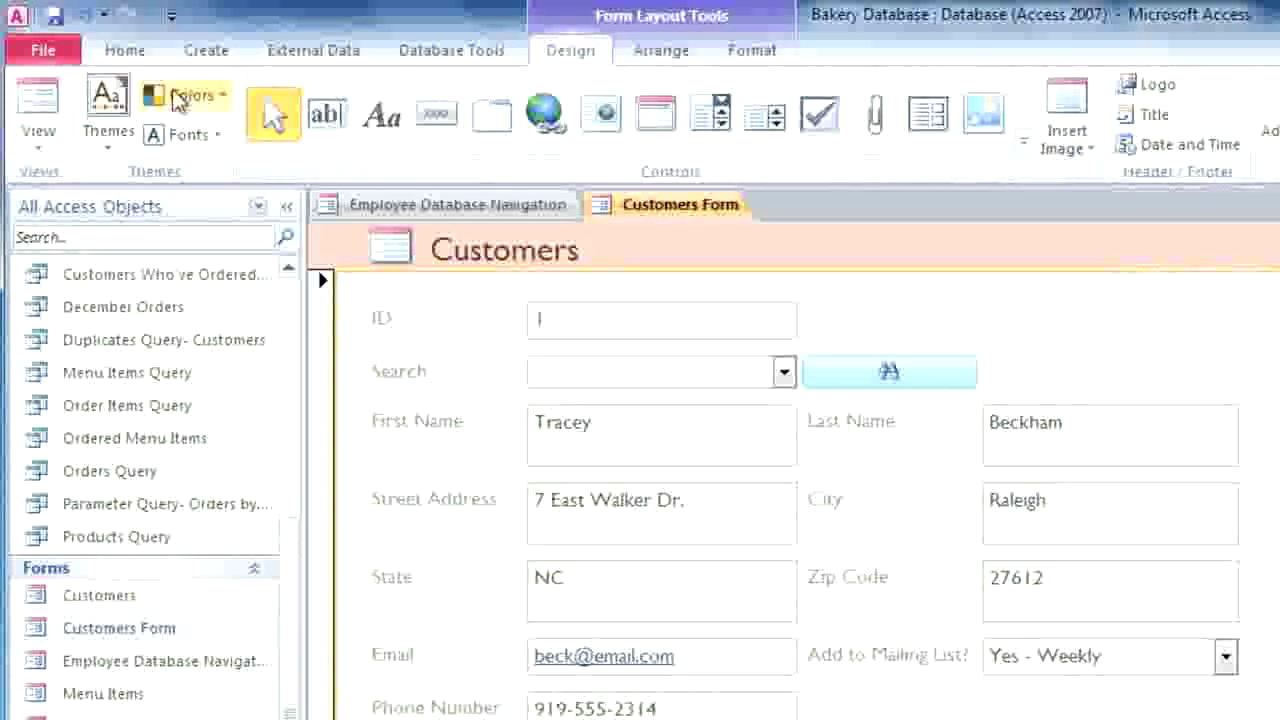
click(110, 100)
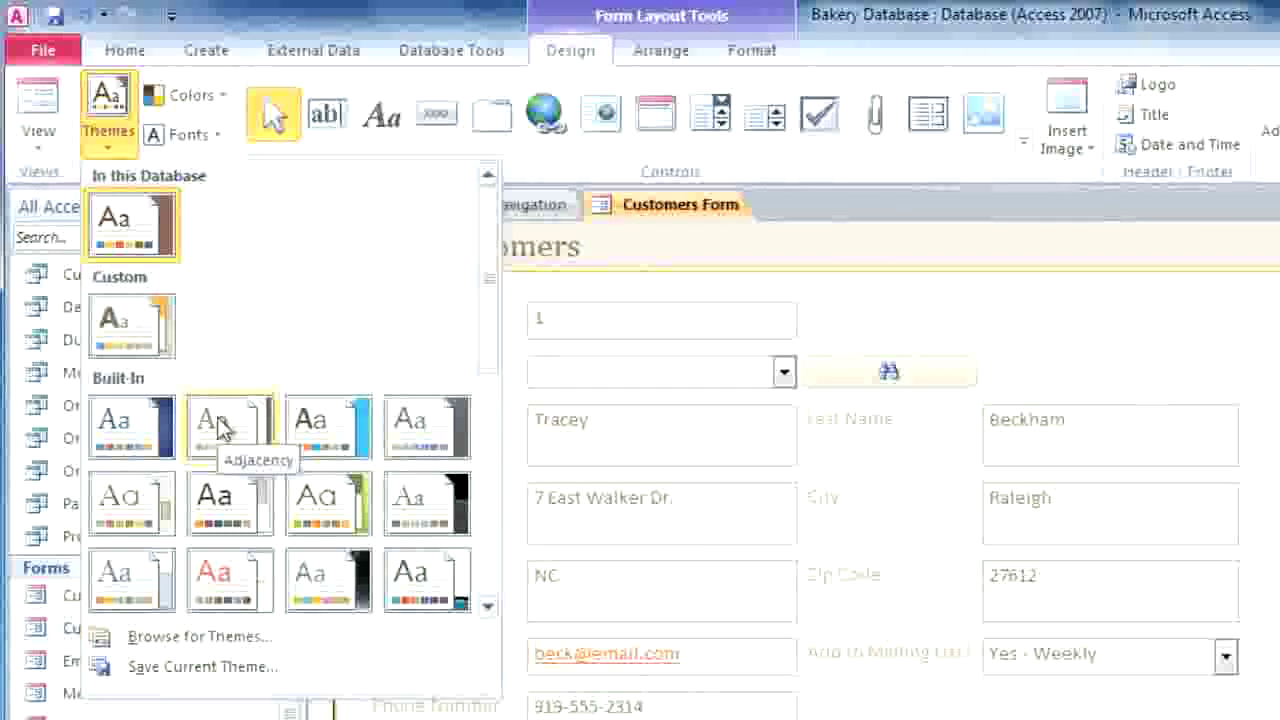
click(751, 52)
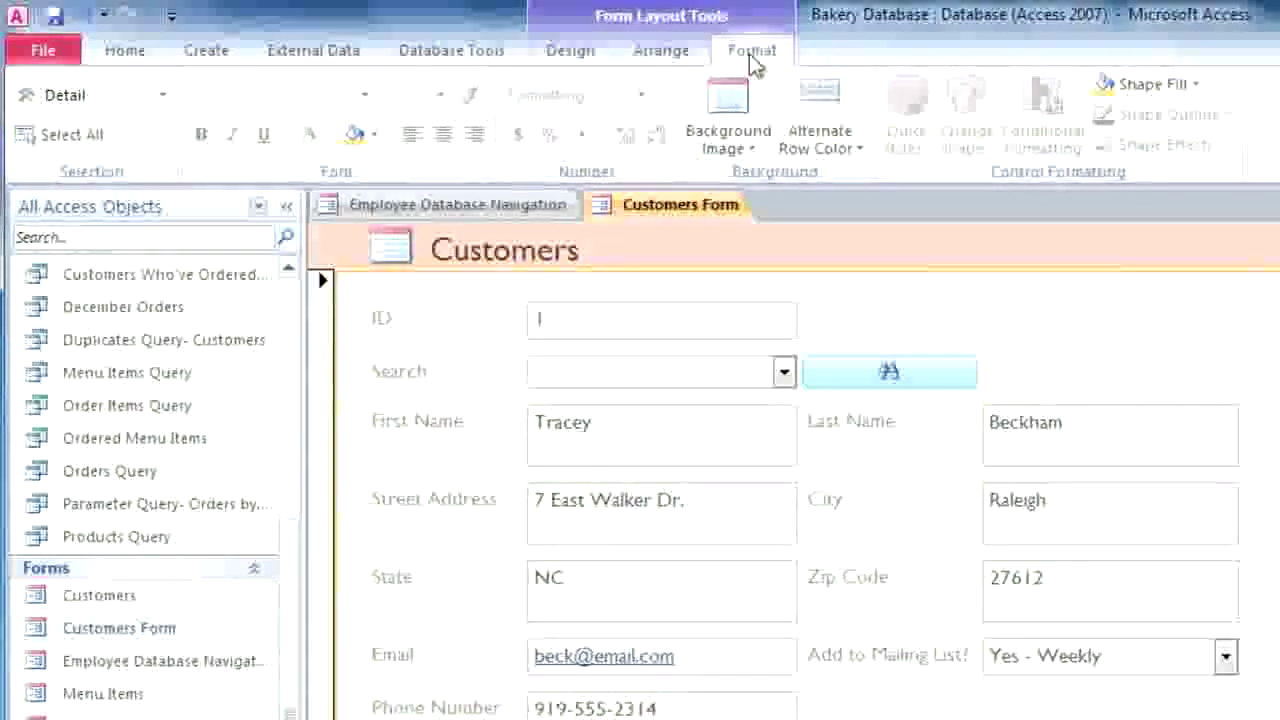
- Select the field controls from ID through Street Address and fill them light blue
drag(736, 280, 724, 402)
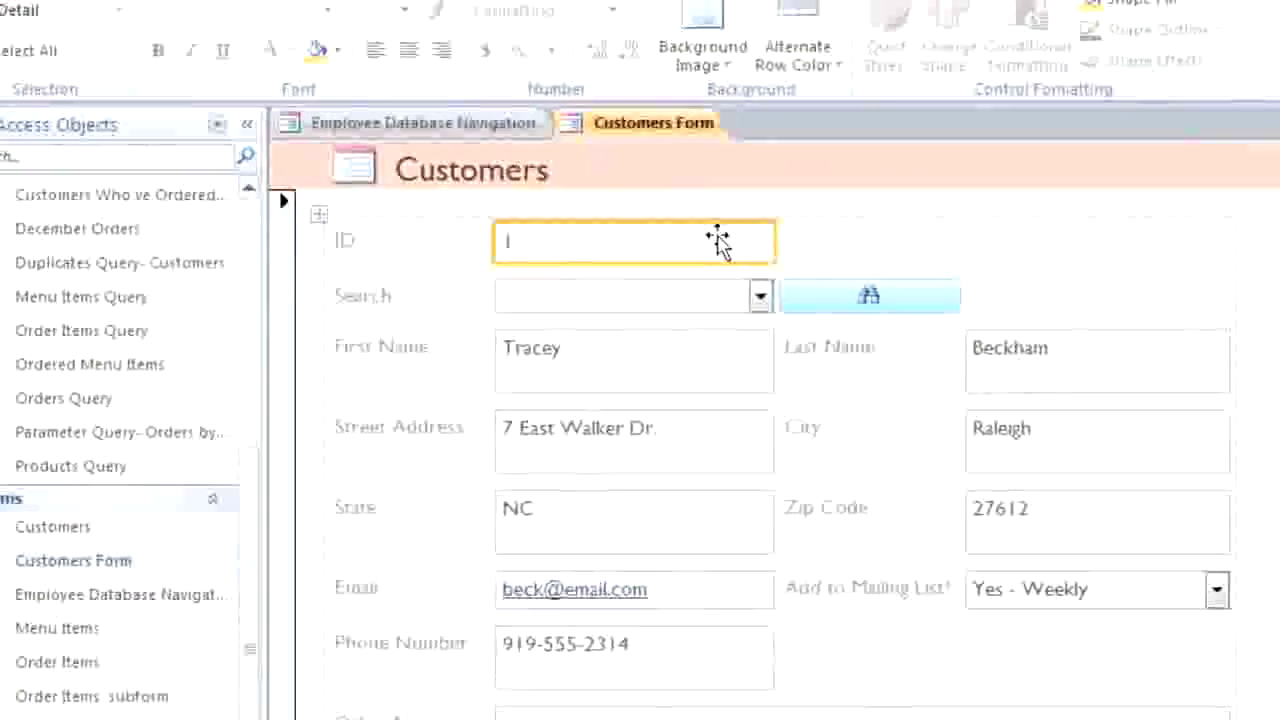
drag(679, 265, 679, 460)
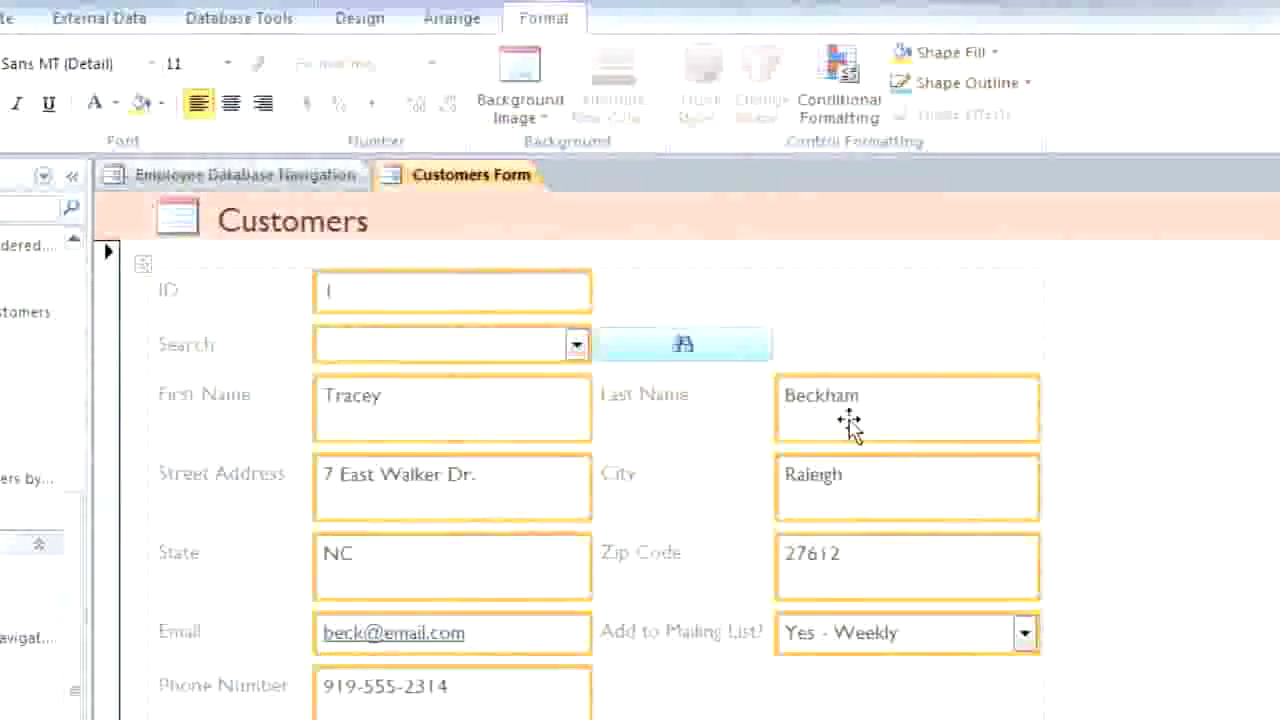
click(952, 58)
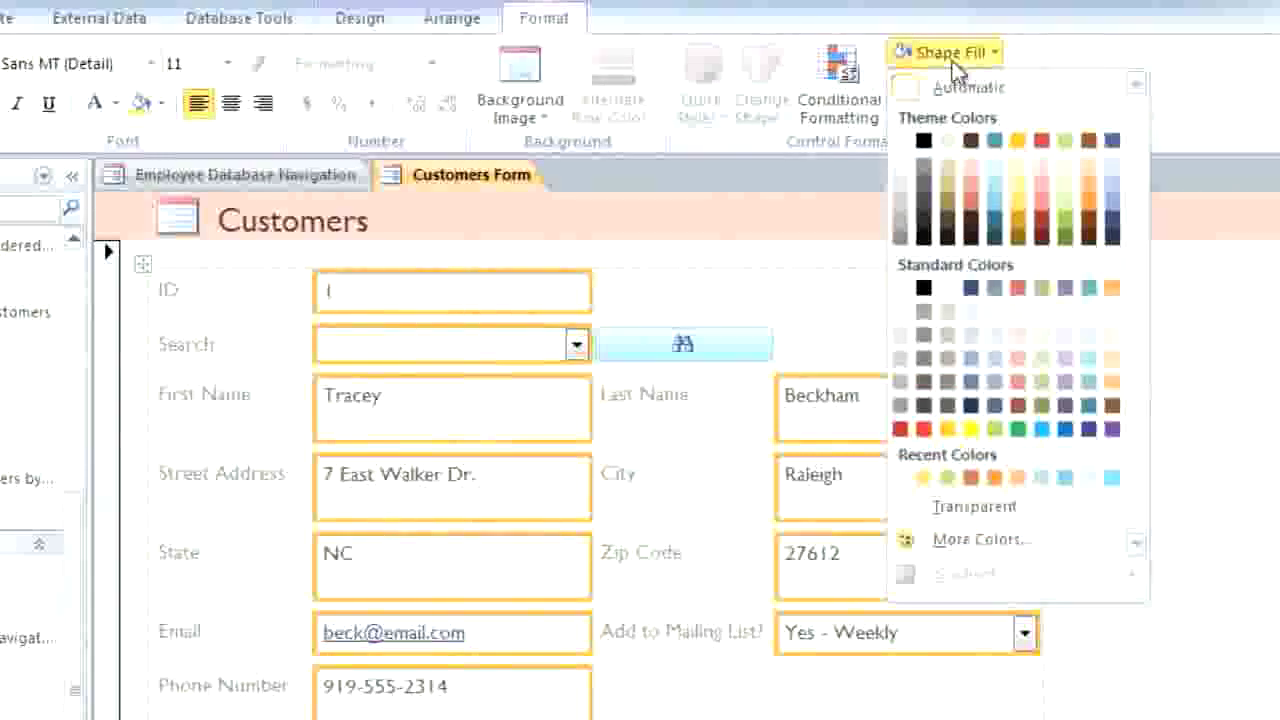
click(996, 165)
- Change the selected fields' outline colour to blue
click(998, 86)
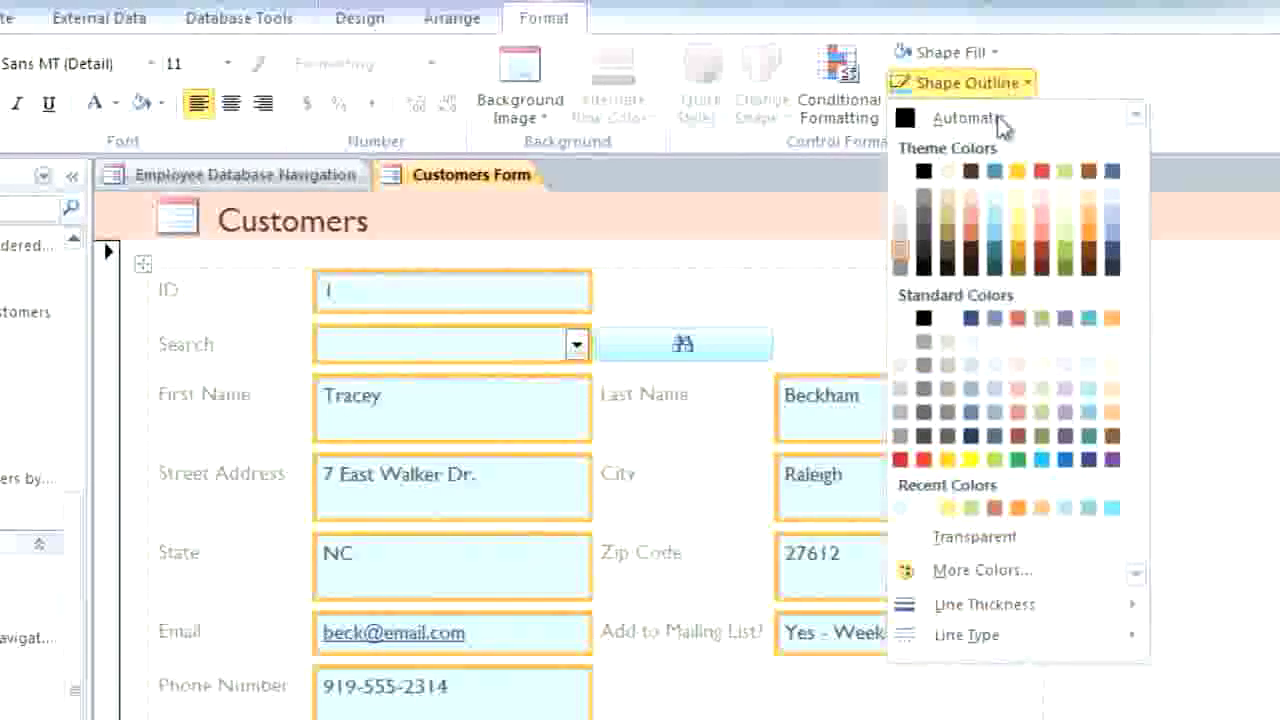
click(994, 240)
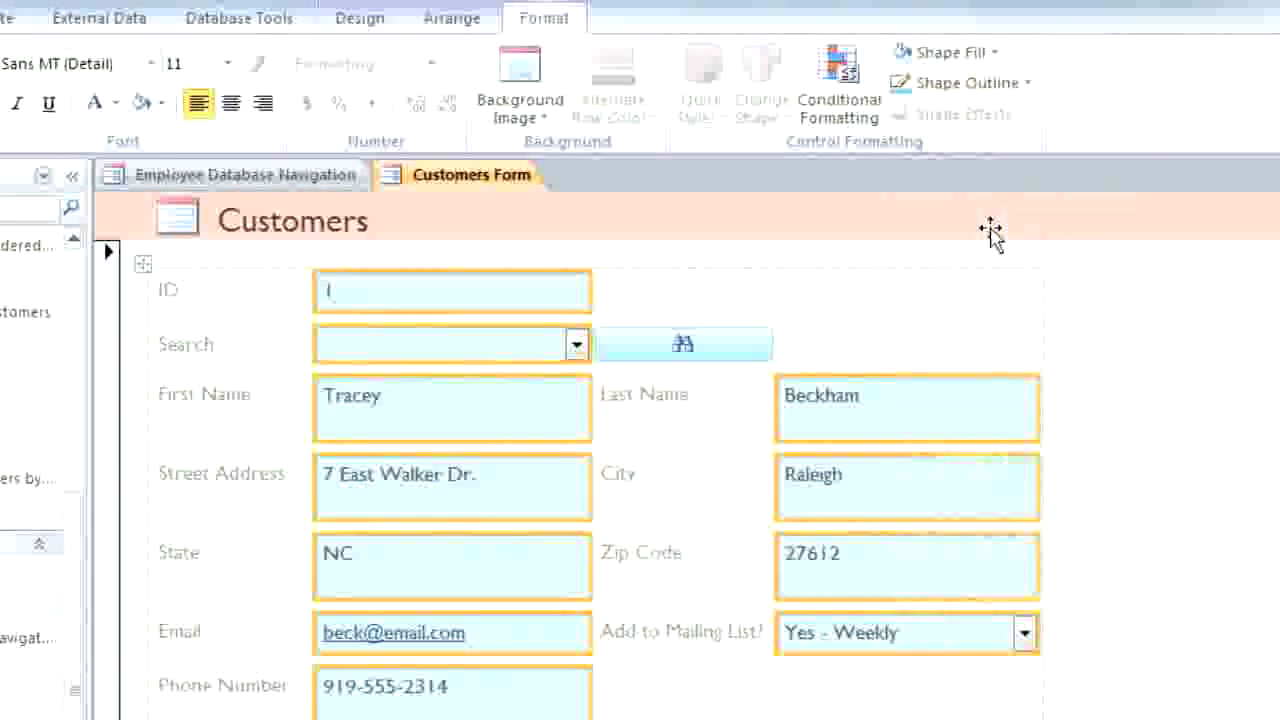
click(997, 86)
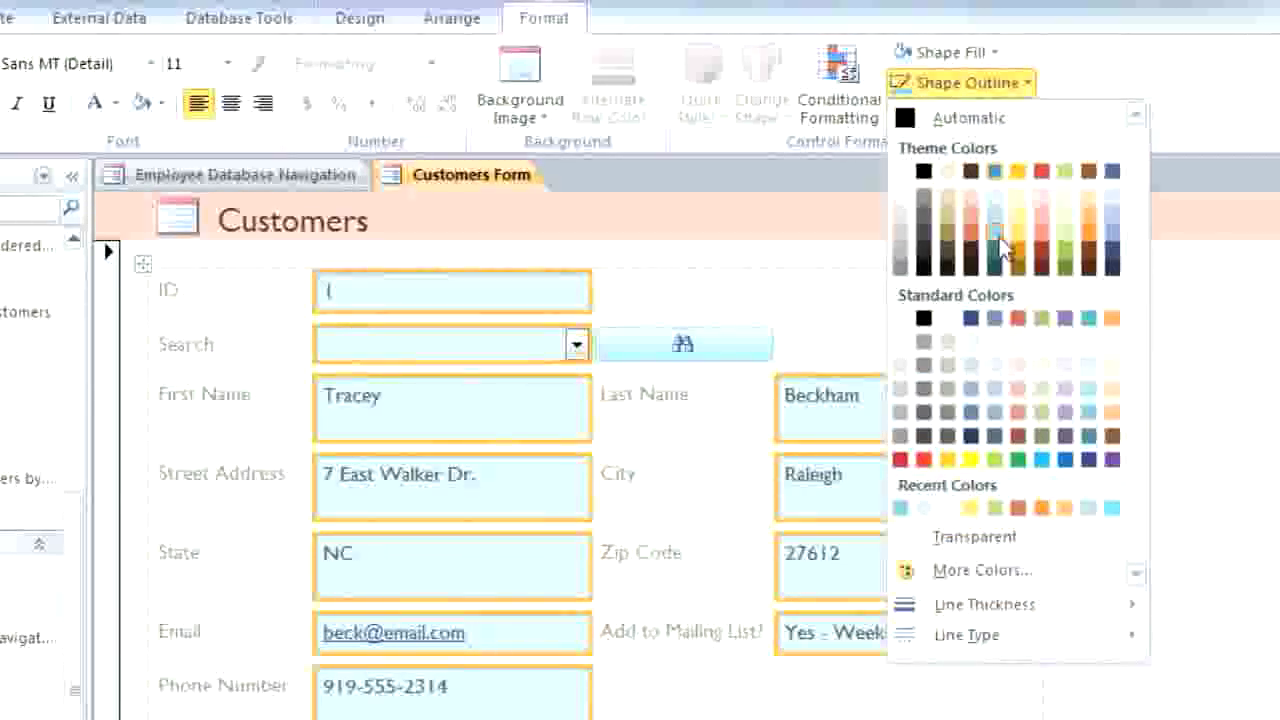
- Thicken the field outlines and fill the form background with light blue
mouse_move(1039, 600)
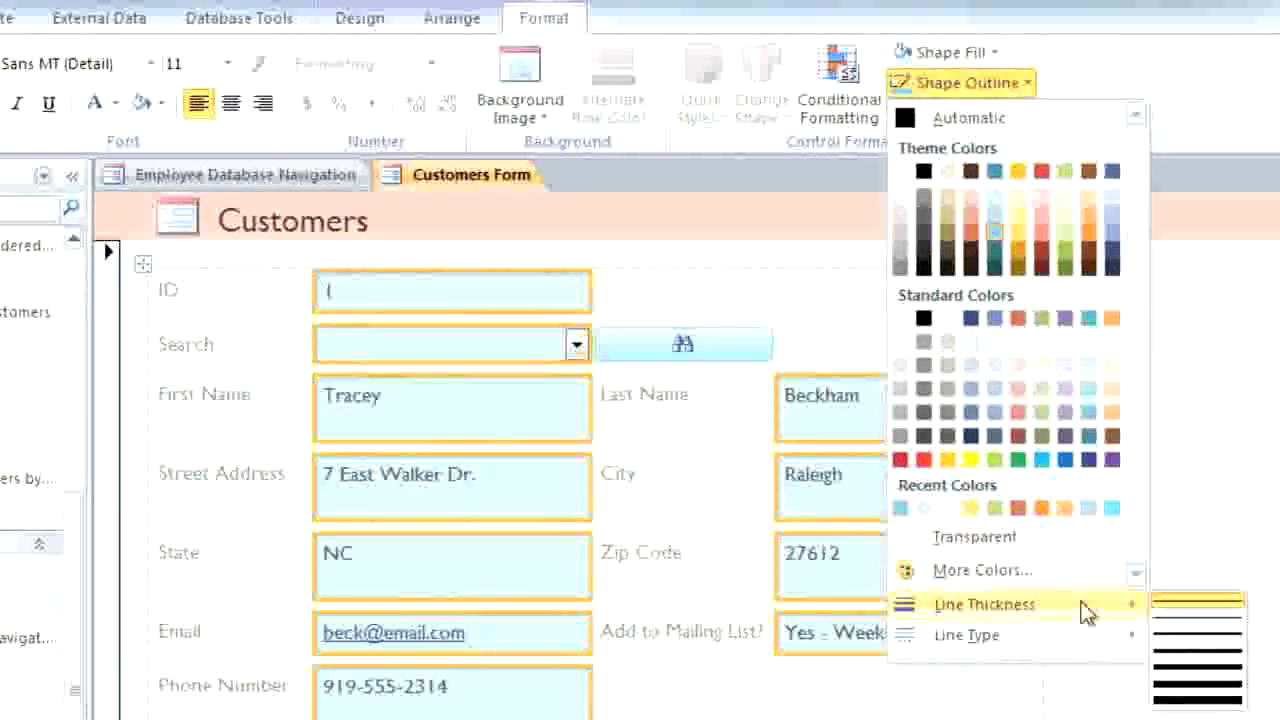
click(1200, 634)
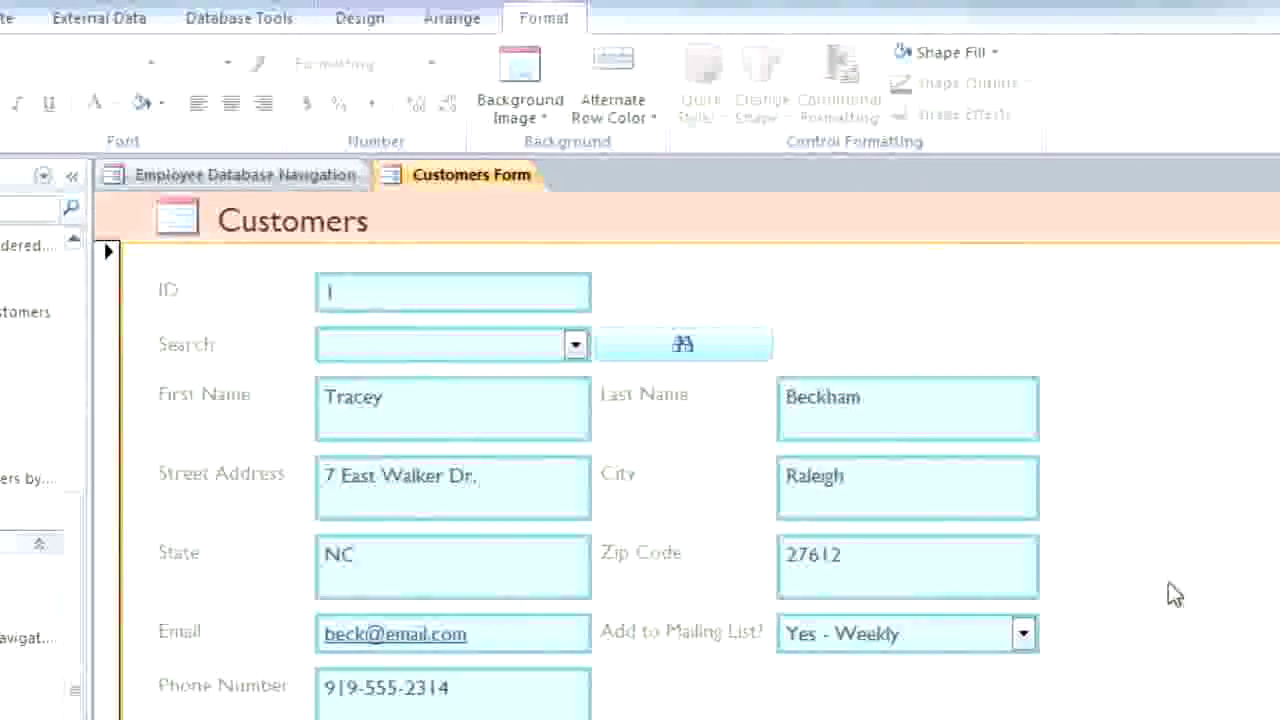
click(940, 55)
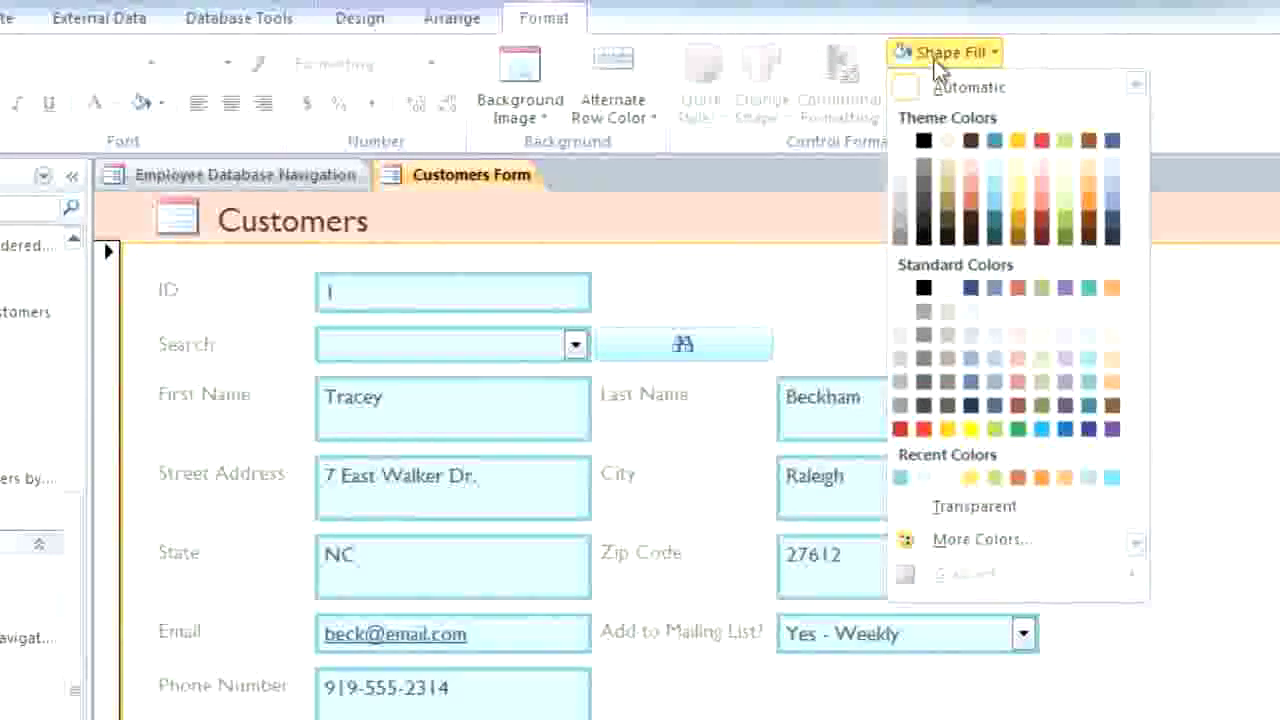
click(996, 187)
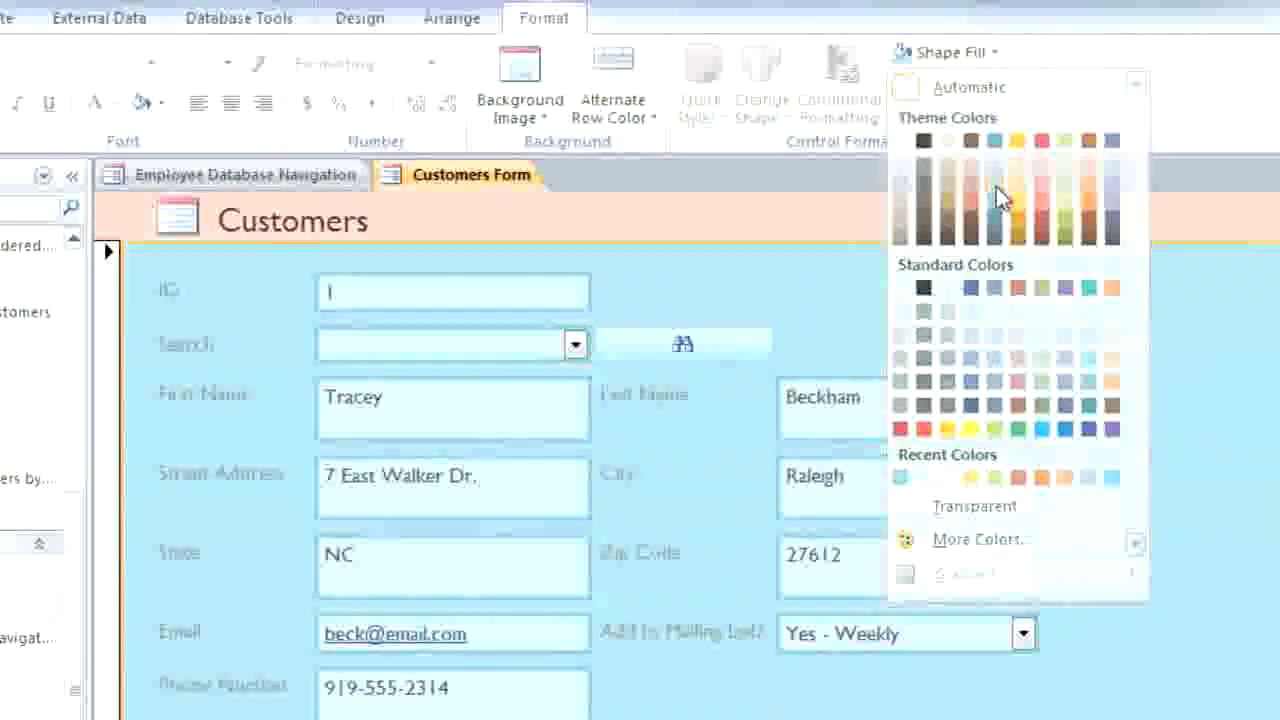